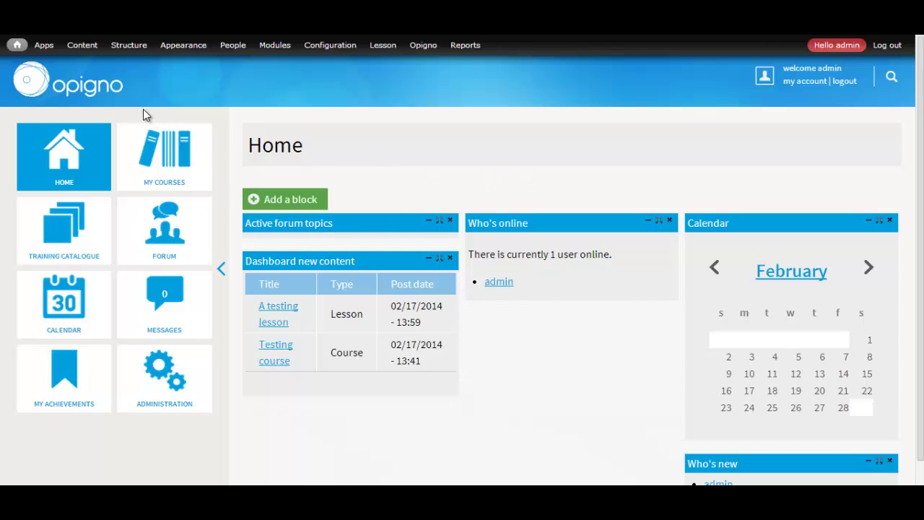
Step: Open the Opigno Apps list and check the status of the Video app
{"action": "mouse_move", "coordinate": [50, 46]}
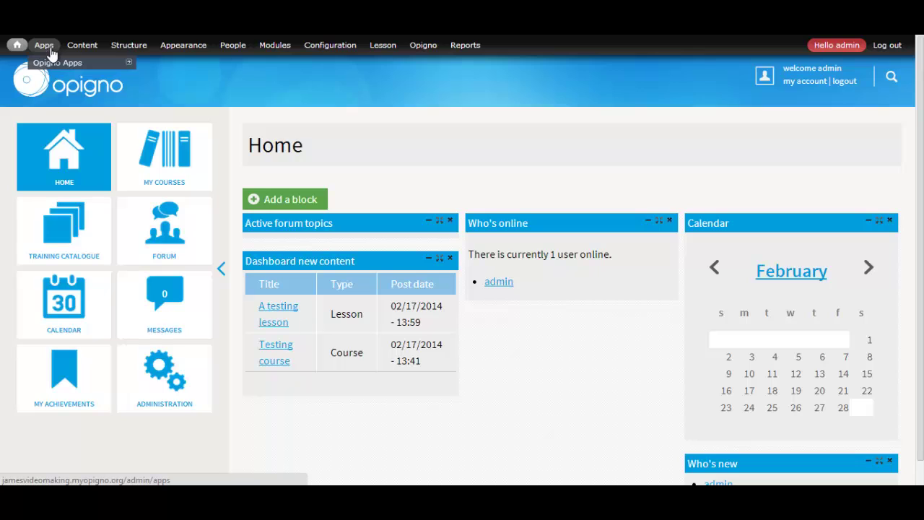
{"action": "left_click", "coordinate": [48, 46]}
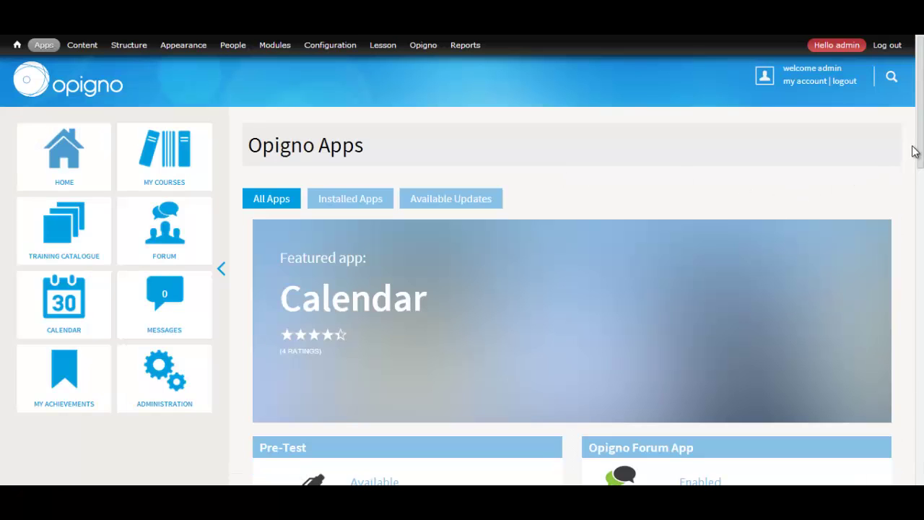
{"action": "left_click_drag", "start_coordinate": [913, 151], "coordinate": [914, 293]}
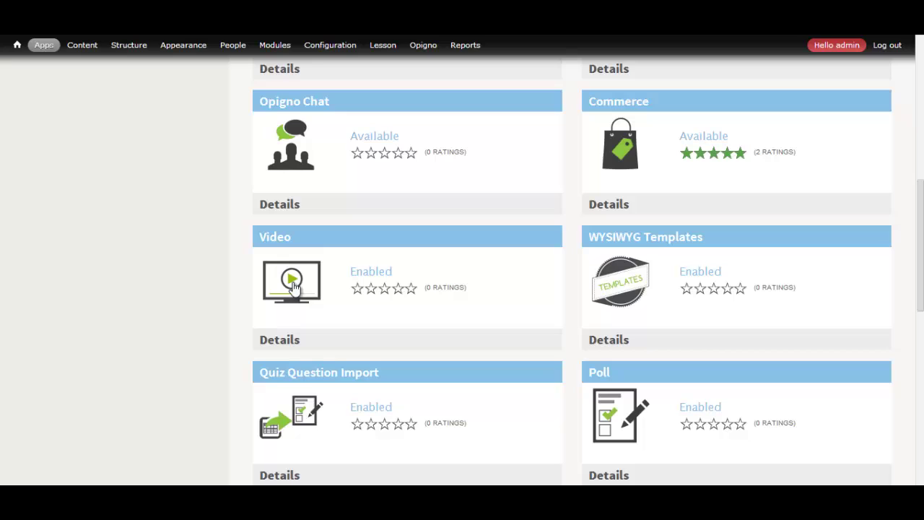
{"action": "left_click_drag", "start_coordinate": [350, 268], "coordinate": [425, 272]}
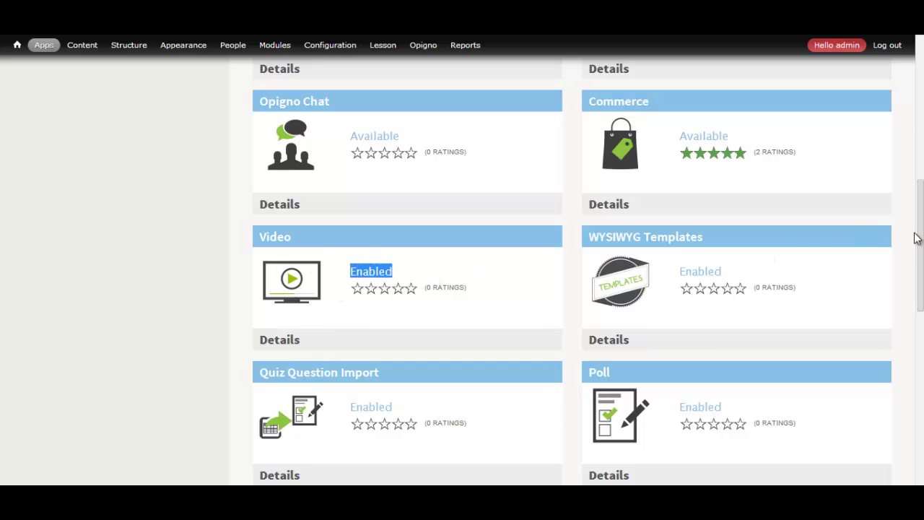
{"action": "left_click_drag", "start_coordinate": [918, 244], "coordinate": [915, 95]}
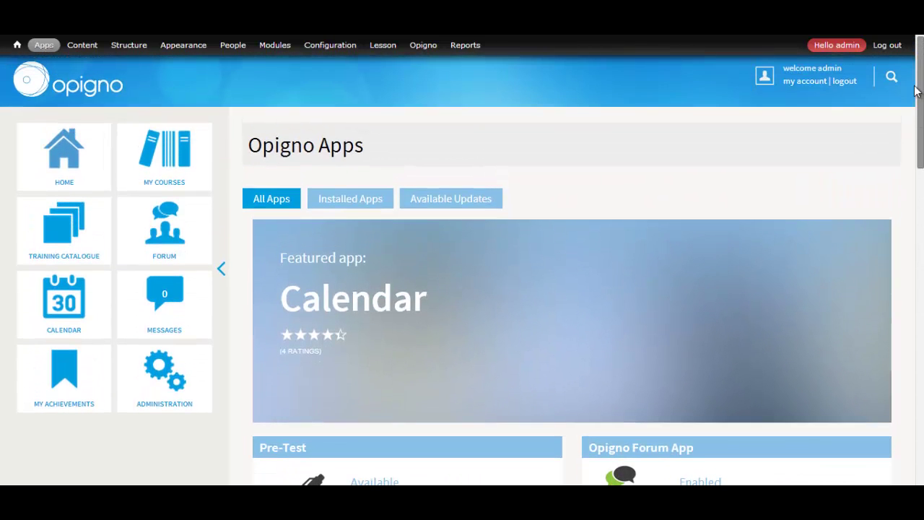
Step: In the site configuration's general Video settings, enable bypassing of video conversion and save
{"action": "mouse_move", "coordinate": [340, 52]}
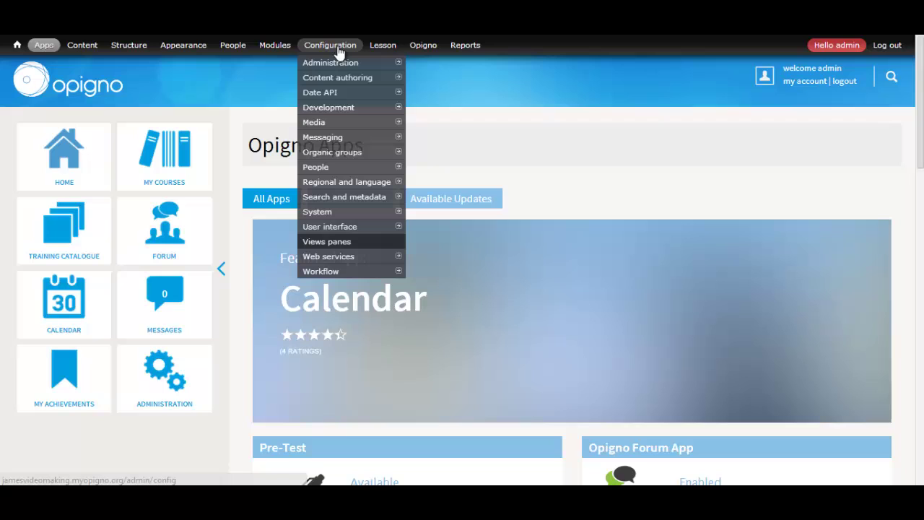
{"action": "left_click", "coordinate": [337, 45]}
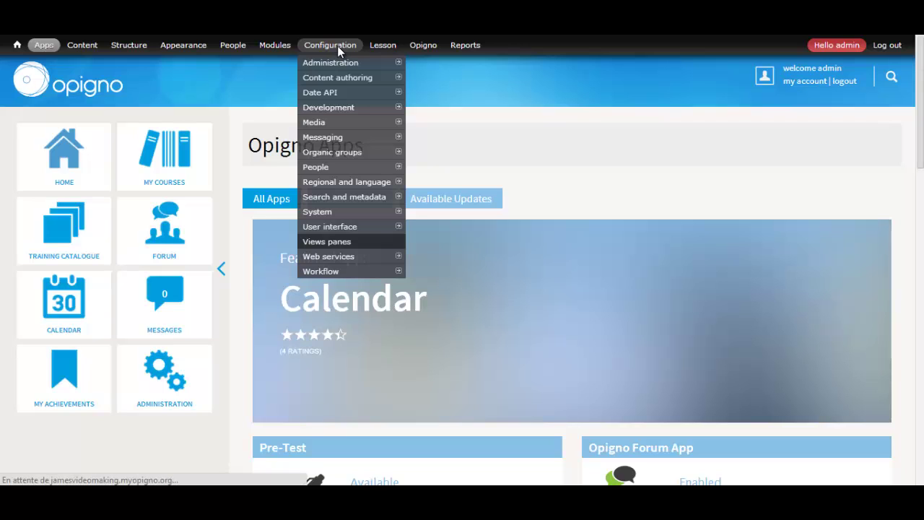
{"action": "scroll", "coordinate": [918, 133], "scroll_direction": "down", "scroll_amount": 1}
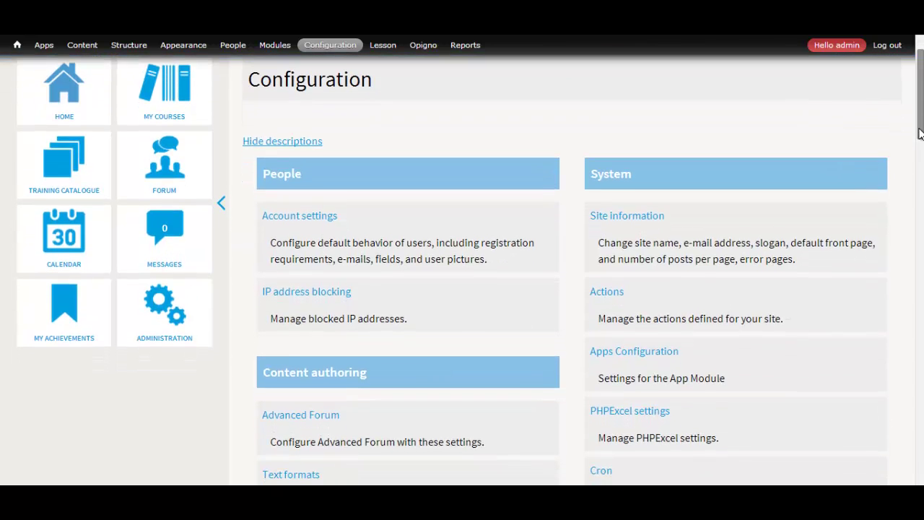
{"action": "left_click_drag", "start_coordinate": [919, 134], "coordinate": [915, 327]}
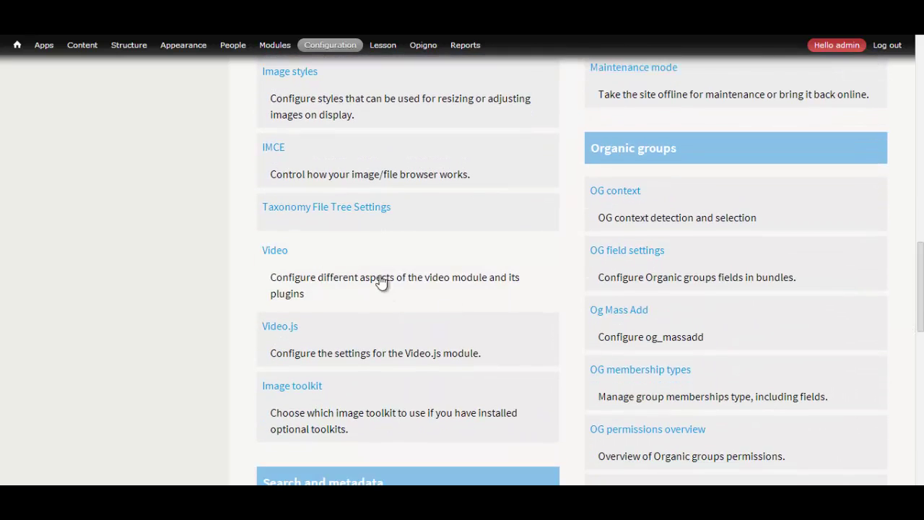
{"action": "left_click", "coordinate": [337, 265]}
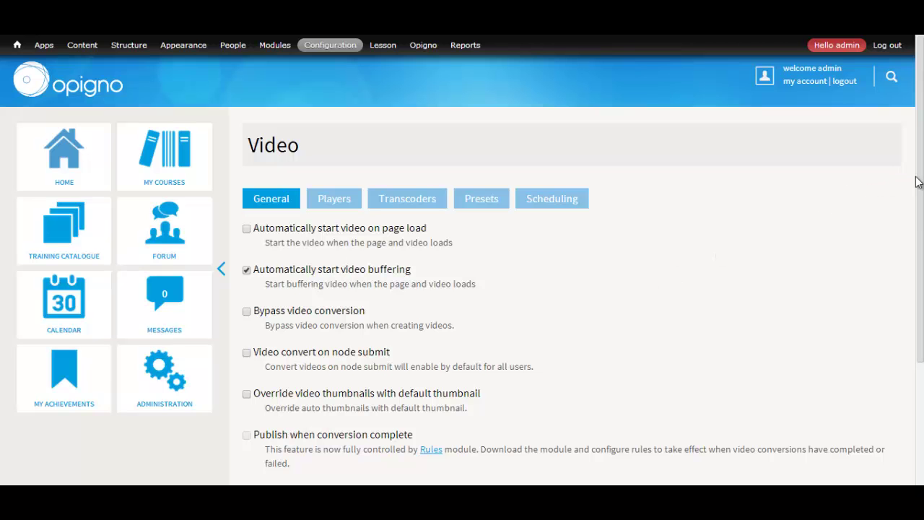
{"action": "left_click_drag", "start_coordinate": [916, 180], "coordinate": [922, 289]}
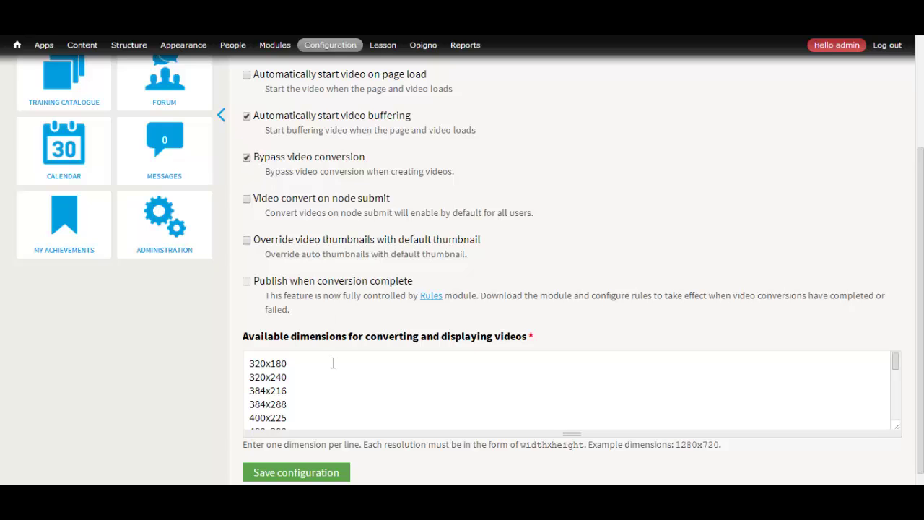
{"action": "left_click", "coordinate": [295, 472]}
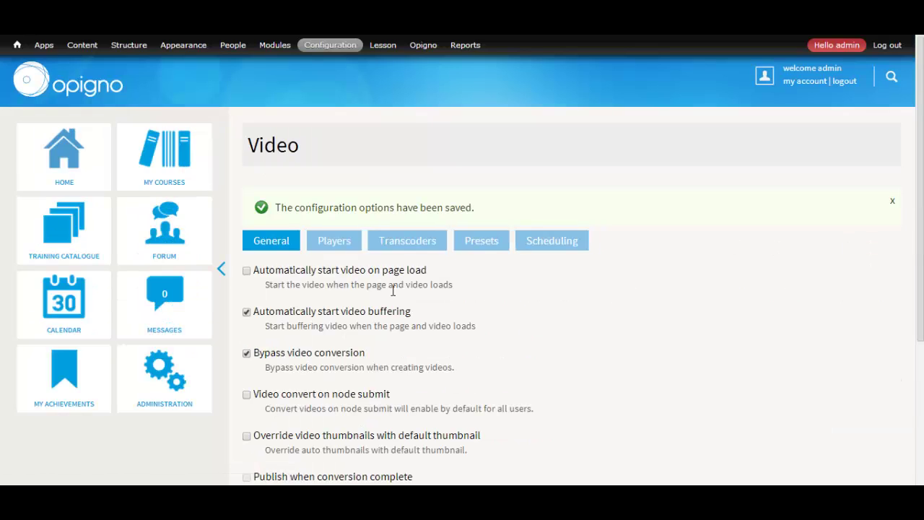
Step: Review the video player settings, then set the video transcoder to No transcoder and save the configuration
{"action": "left_click", "coordinate": [333, 244]}
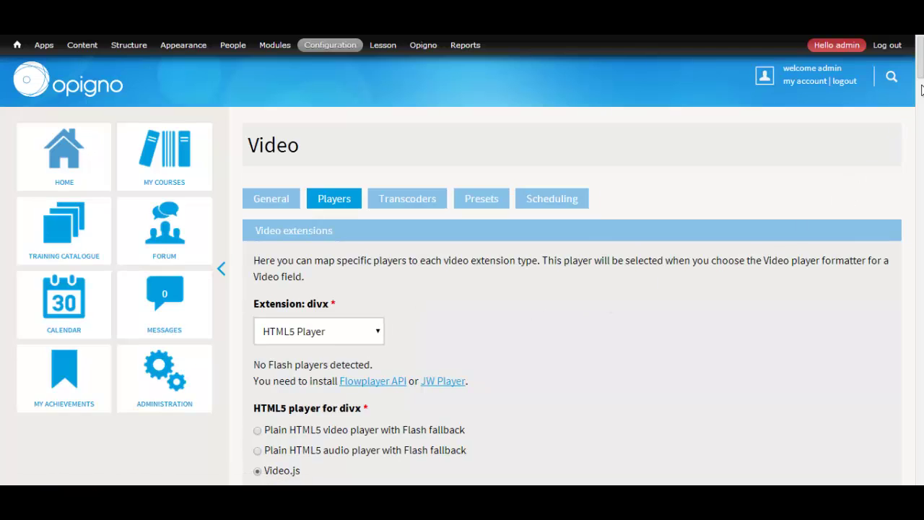
{"action": "mouse_move", "coordinate": [920, 71]}
{"action": "left_mouse_down"}
{"action": "mouse_move", "coordinate": [918, 130]}
{"action": "mouse_move", "coordinate": [921, 64]}
{"action": "left_mouse_up"}
{"action": "left_click", "coordinate": [410, 198]}
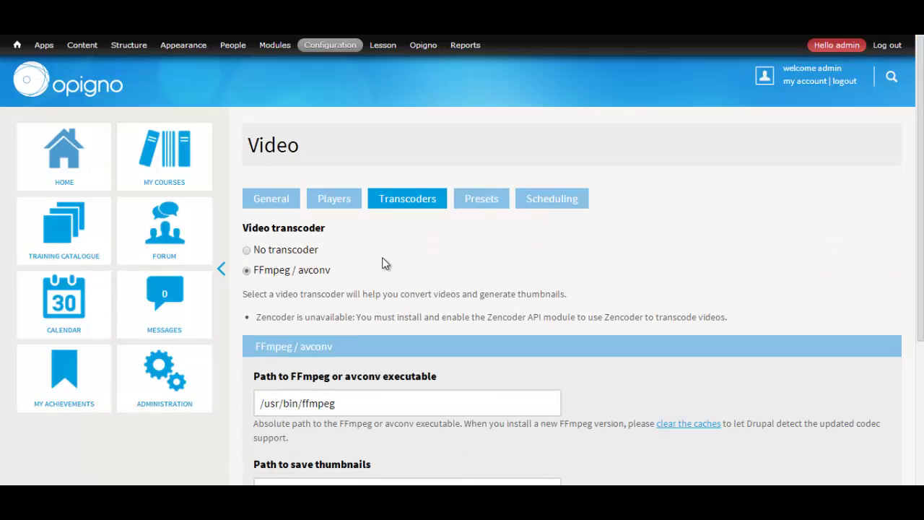
{"action": "left_click", "coordinate": [246, 250]}
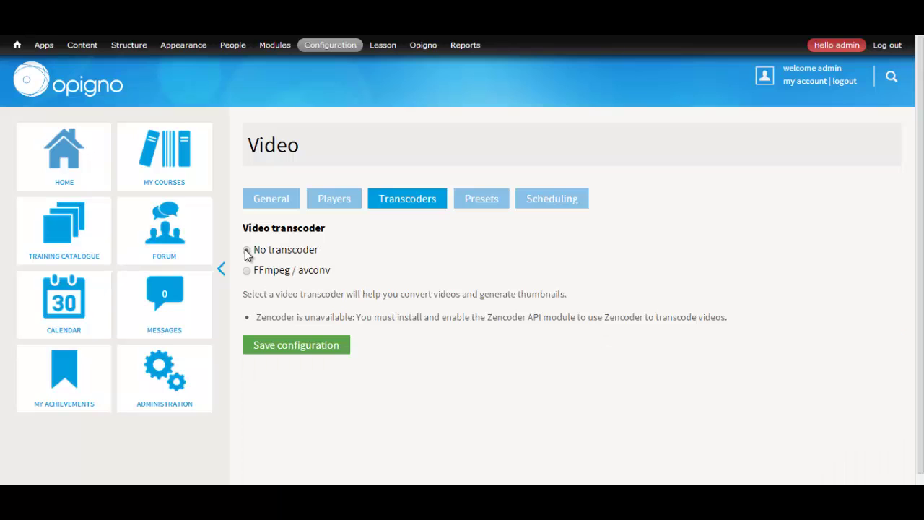
{"action": "left_click", "coordinate": [313, 347]}
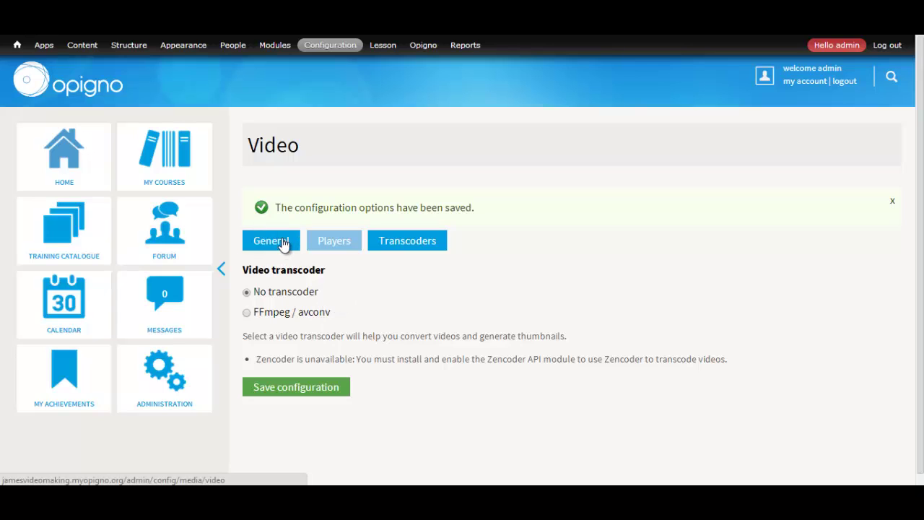
Step: Enable the Video tool in the settings of the course "Testing course" and save the course
{"action": "left_click", "coordinate": [166, 163]}
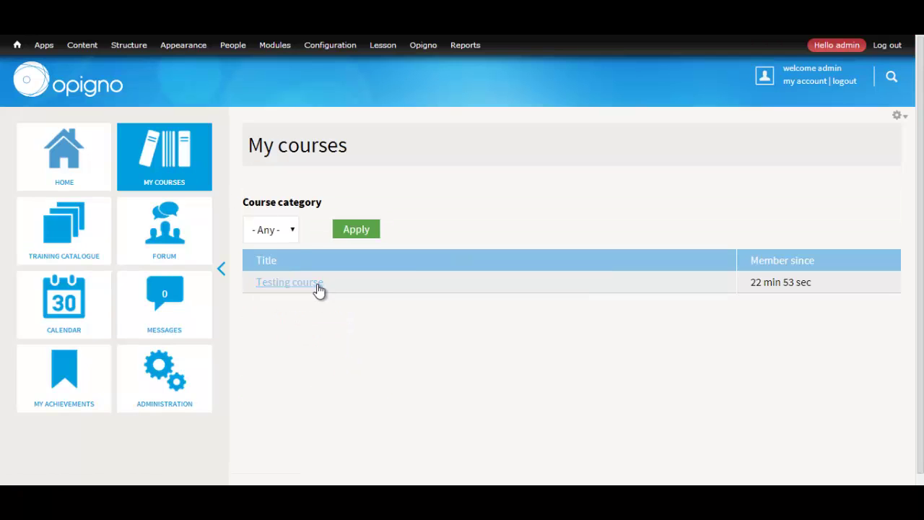
{"action": "left_click", "coordinate": [298, 284]}
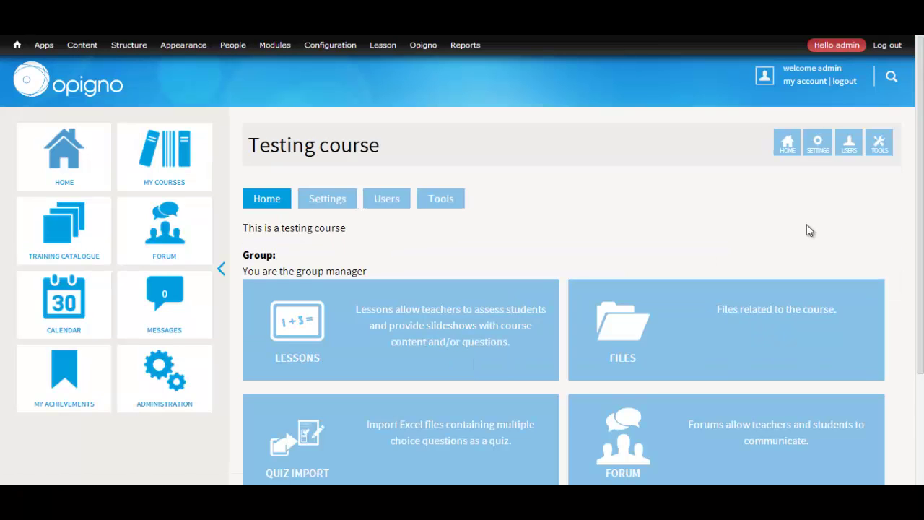
{"action": "left_click_drag", "start_coordinate": [920, 139], "coordinate": [909, 197]}
{"action": "left_click", "coordinate": [339, 122]}
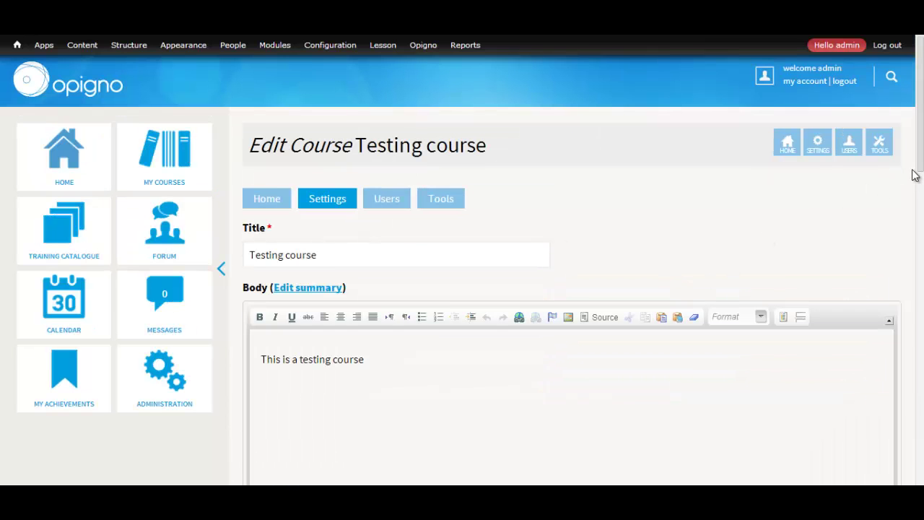
{"action": "left_click_drag", "start_coordinate": [915, 173], "coordinate": [908, 365]}
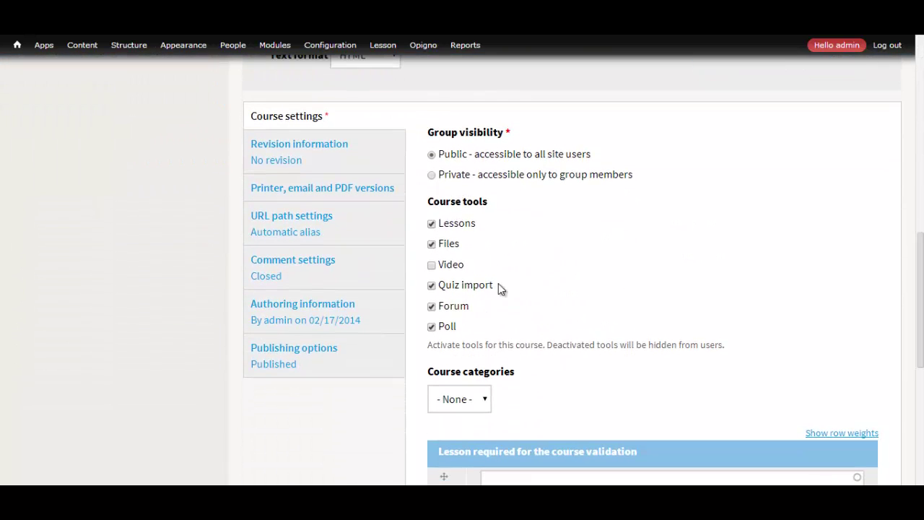
{"action": "left_click", "coordinate": [453, 266]}
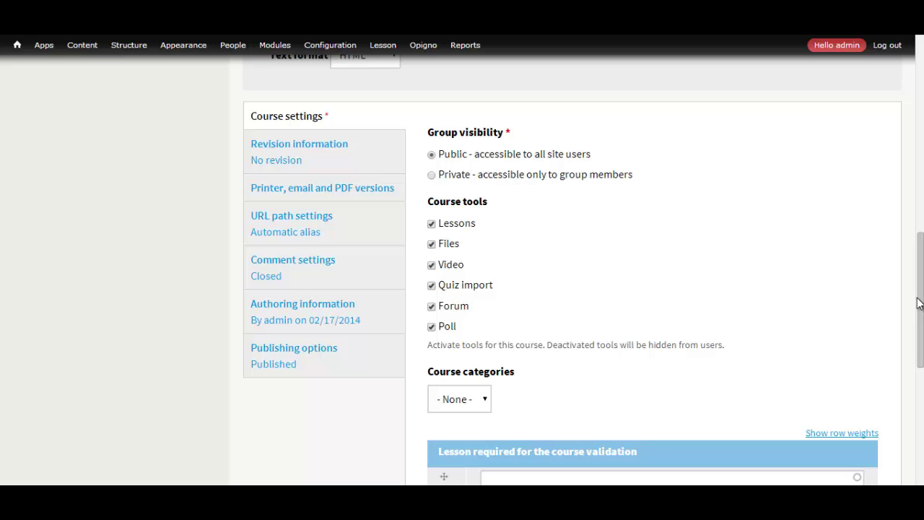
{"action": "left_click_drag", "start_coordinate": [918, 303], "coordinate": [916, 438]}
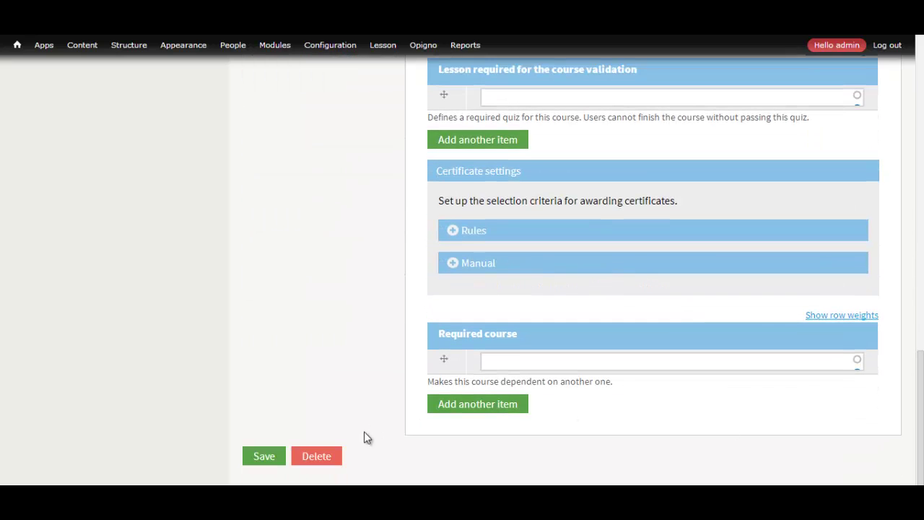
{"action": "left_click", "coordinate": [267, 455]}
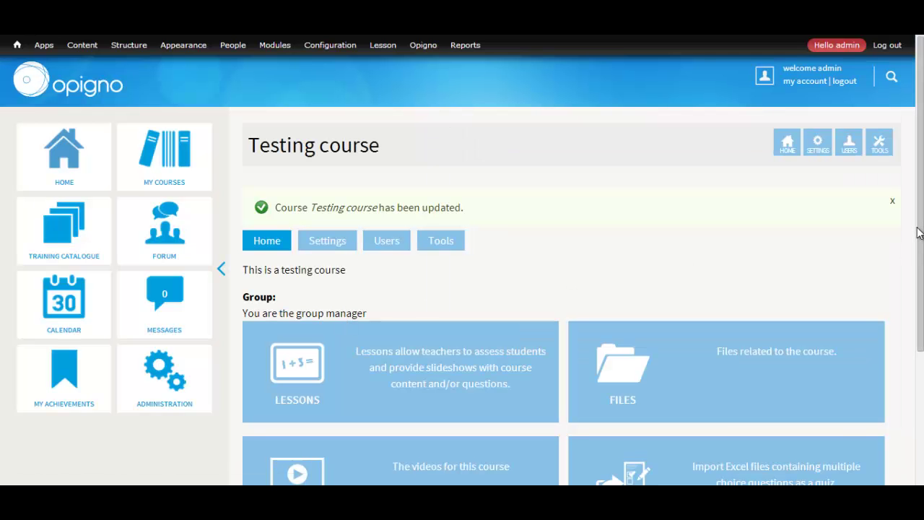
Step: Start a new video in the Testing course's video section and title it "Oculus trailer"
{"action": "left_click_drag", "start_coordinate": [918, 232], "coordinate": [918, 363]}
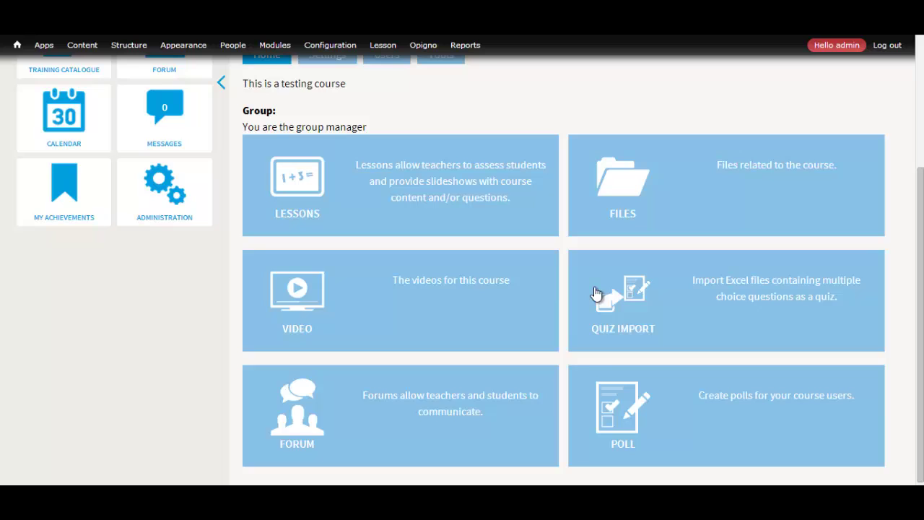
{"action": "left_click", "coordinate": [442, 316]}
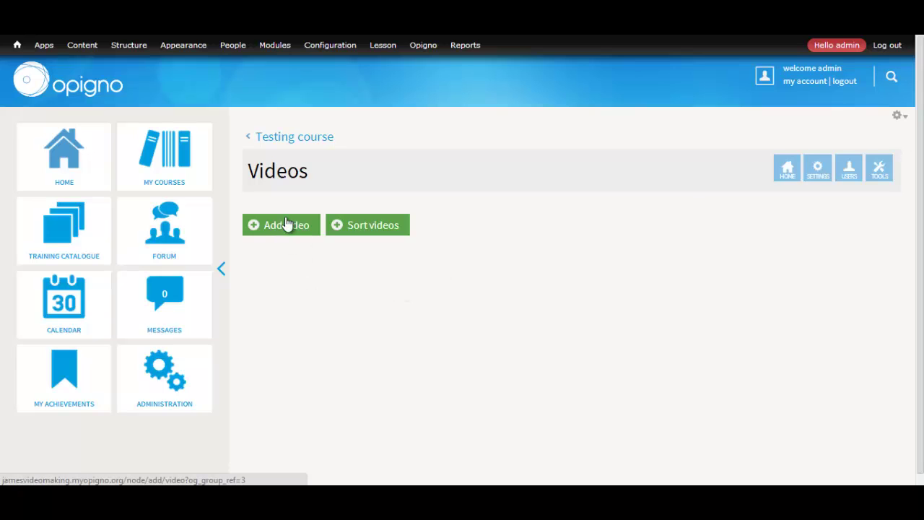
{"action": "left_click", "coordinate": [306, 226]}
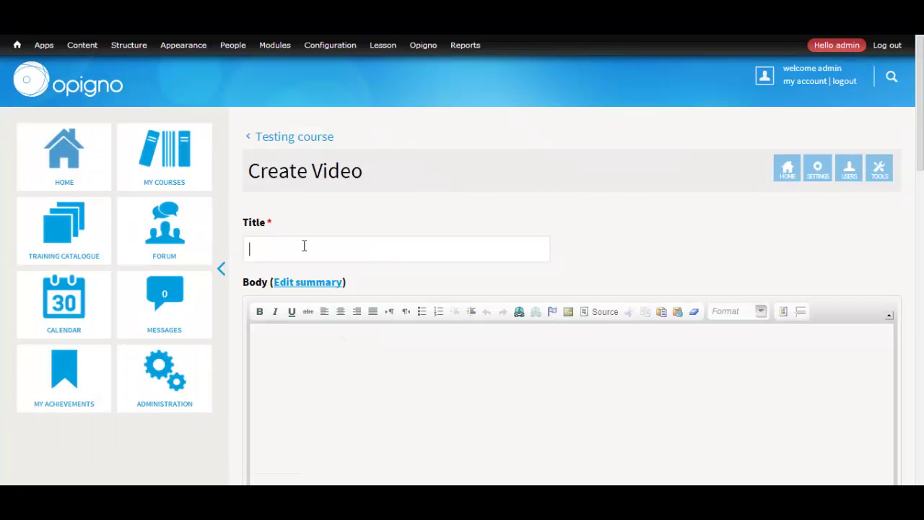
{"action": "type", "text": "Oculus trailer"}
Step: Enter "Oculus trailer" as the body text of the new video
{"action": "left_click", "coordinate": [357, 347]}
{"action": "type", "text": "Oculus"}
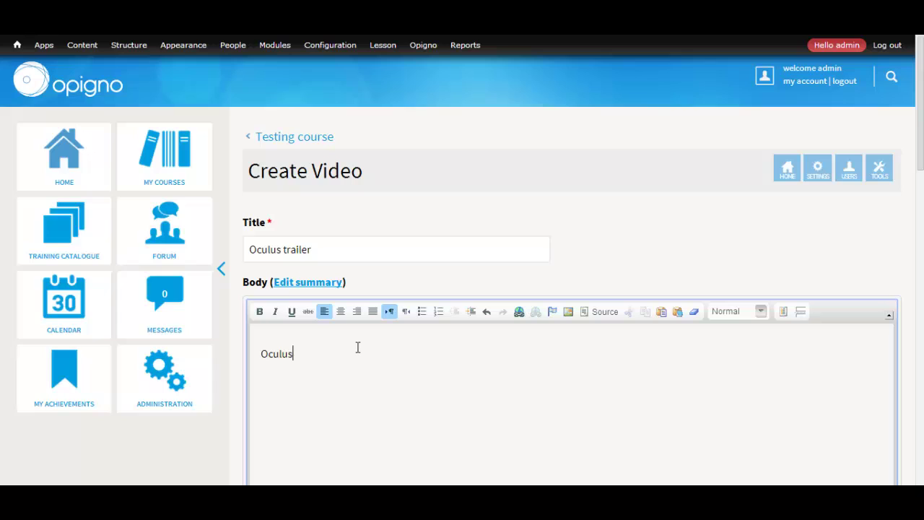
{"action": "type", "text": " r^tr"}
{"action": "key", "text": "BackSpace"}
{"action": "key", "text": "BackSpace"}
{"action": "key", "text": "BackSpace"}
{"action": "key", "text": "BackSpace"}
{"action": "key", "text": "BackSpace"}
{"action": "key", "text": "BackSpace"}
{"action": "key", "text": "BackSpace"}
{"action": "key", "text": "BackSpace"}
{"action": "key", "text": "BackSpace"}
{"action": "type", "text": "trailer"}
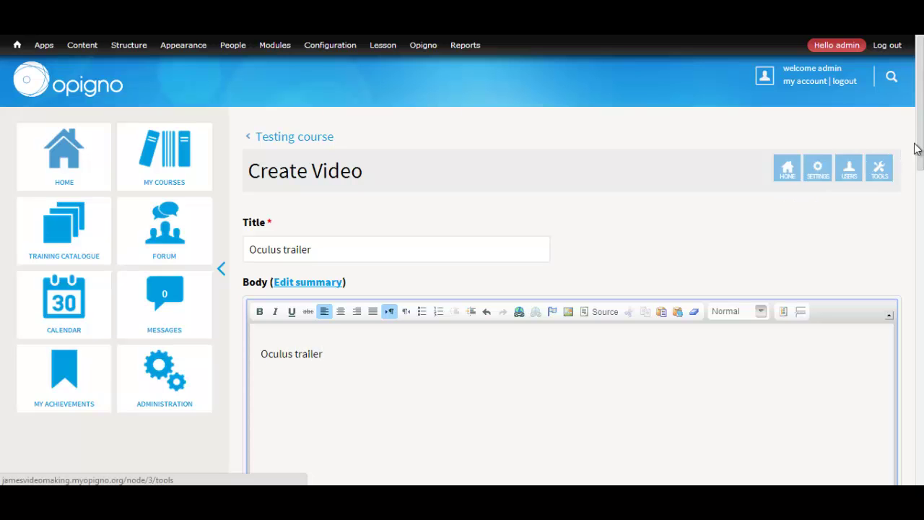
Step: Choose the file oculustrailer.mp4 as the video and start uploading it
{"action": "left_click_drag", "start_coordinate": [916, 148], "coordinate": [914, 272]}
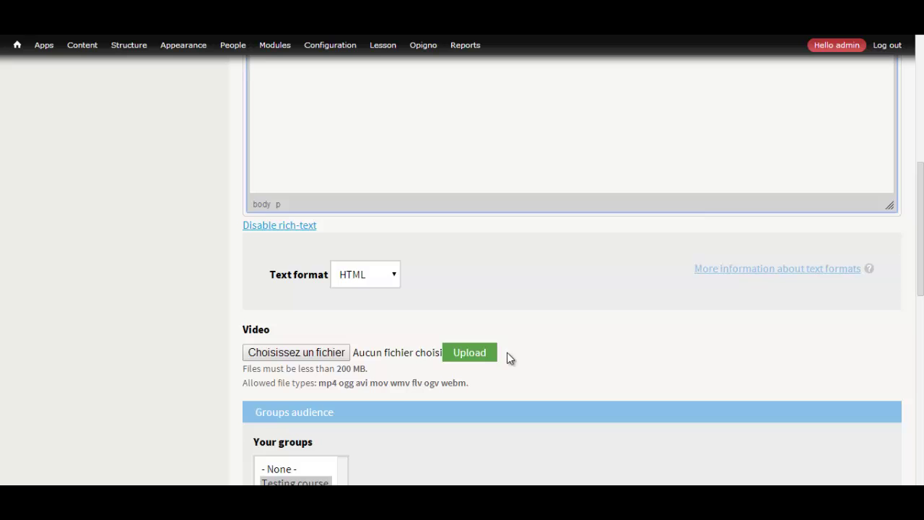
{"action": "left_click", "coordinate": [320, 350]}
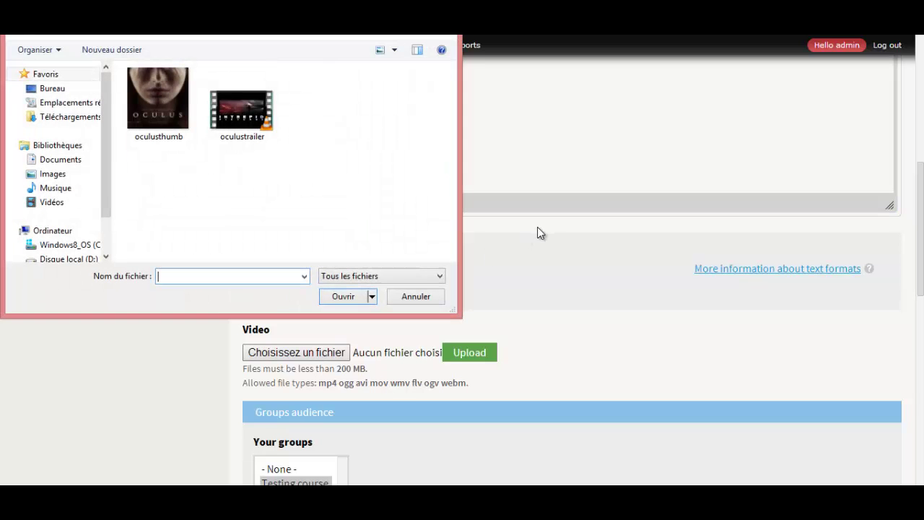
{"action": "double_click", "coordinate": [241, 119]}
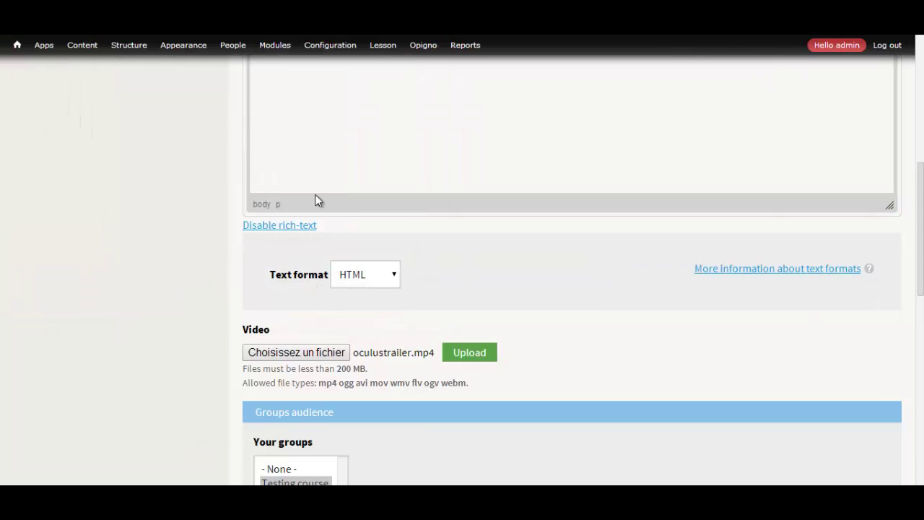
{"action": "left_click", "coordinate": [477, 352]}
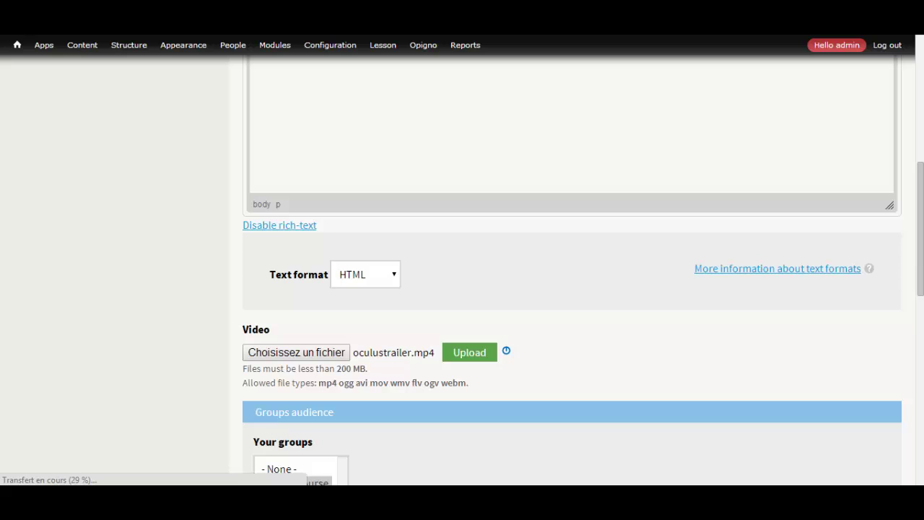
Step: Select Testing course as the group associated with the new video
{"action": "left_click_drag", "start_coordinate": [921, 258], "coordinate": [921, 353]}
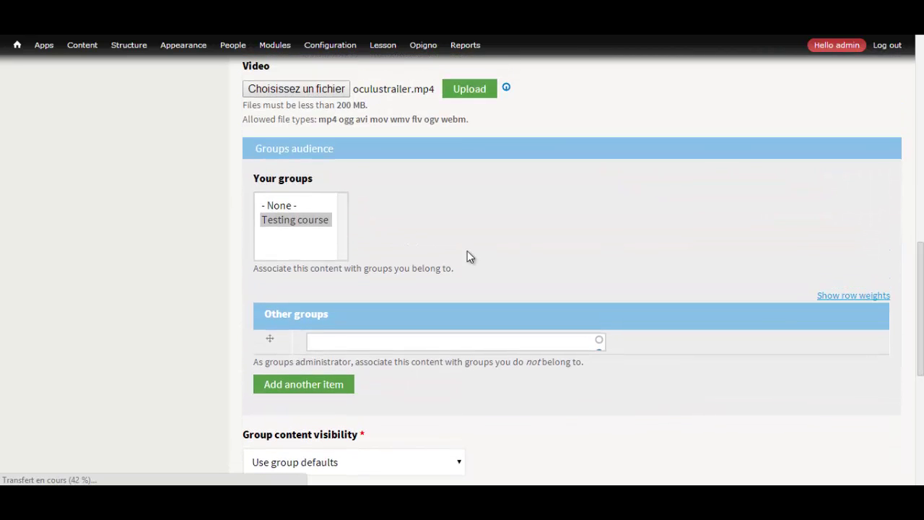
{"action": "left_click", "coordinate": [280, 207]}
{"action": "left_click", "coordinate": [289, 219]}
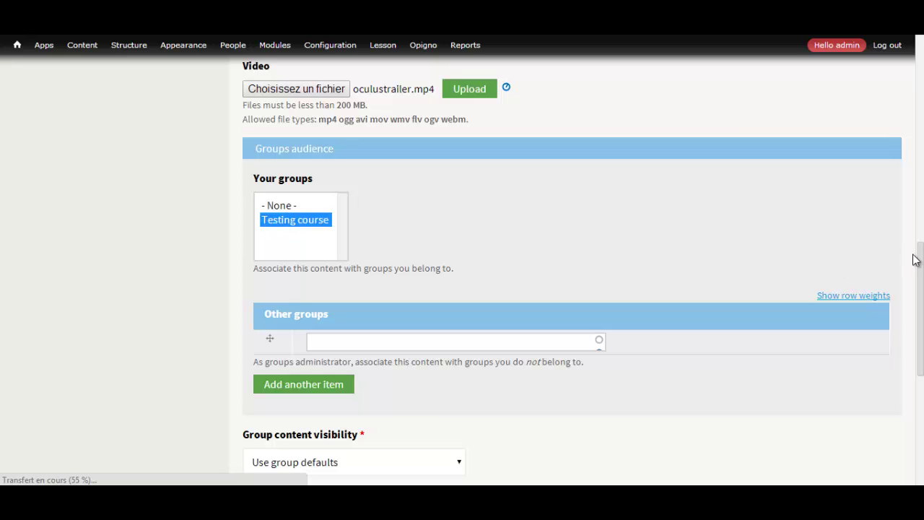
{"action": "left_click_drag", "start_coordinate": [919, 259], "coordinate": [919, 307]}
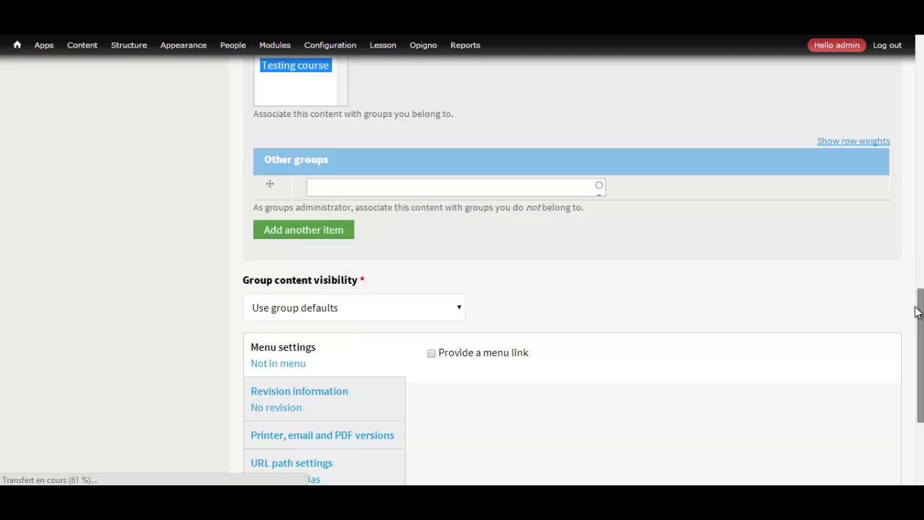
Step: Set the video's group content visibility to "Private - accessible only to group members" and save the video
{"action": "left_click", "coordinate": [416, 312]}
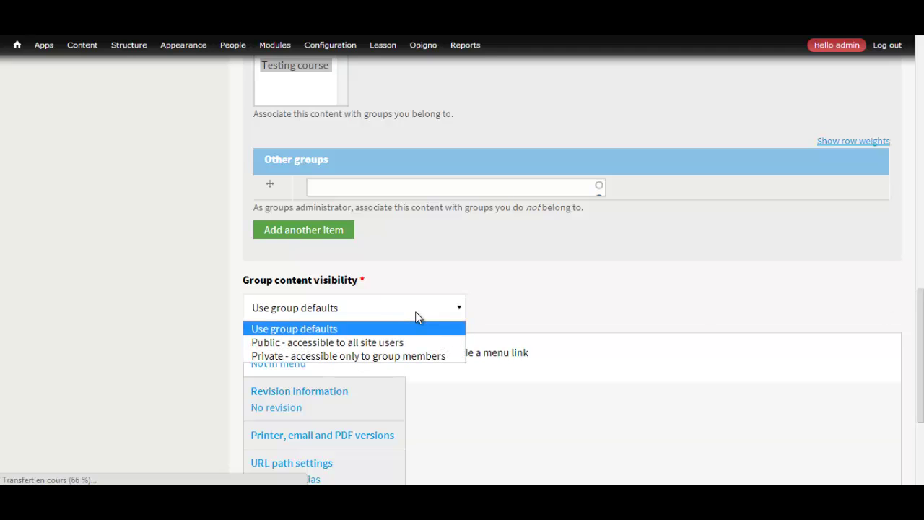
{"action": "left_click", "coordinate": [385, 355]}
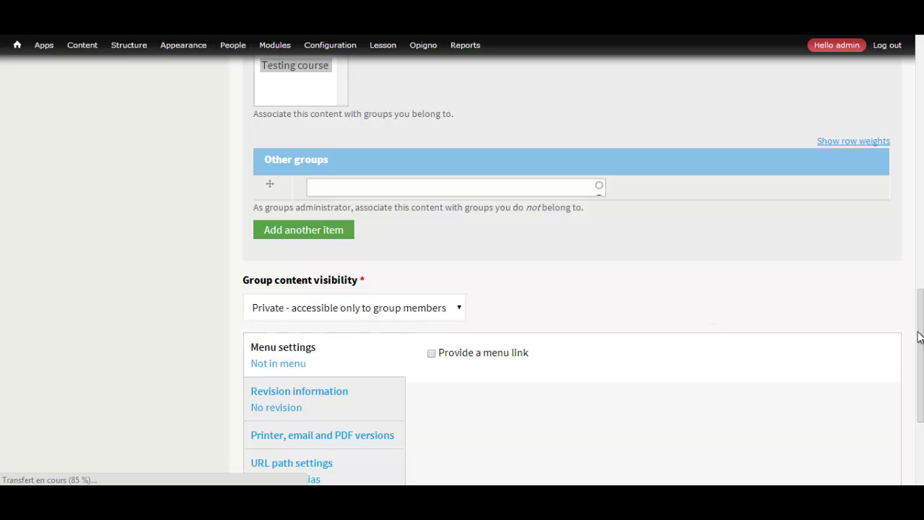
{"action": "left_click_drag", "start_coordinate": [920, 339], "coordinate": [908, 231]}
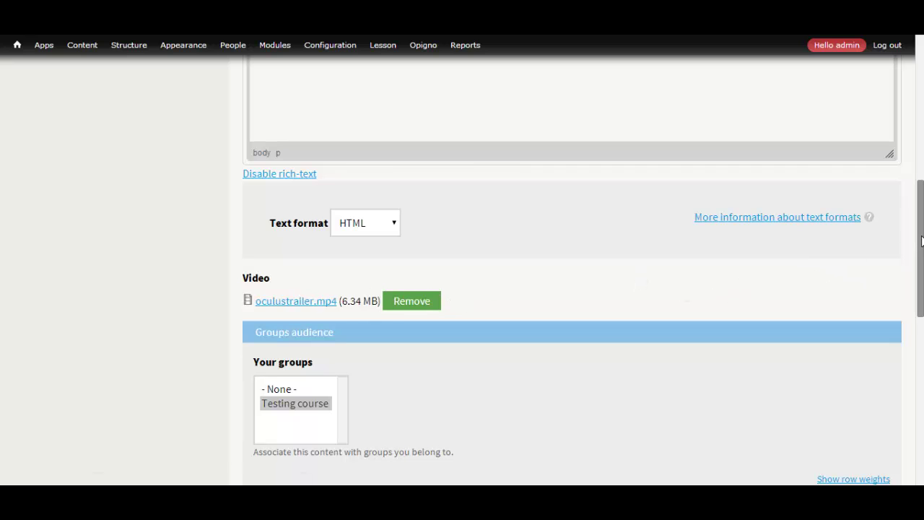
{"action": "left_click_drag", "start_coordinate": [921, 248], "coordinate": [908, 423]}
{"action": "left_click", "coordinate": [267, 456]}
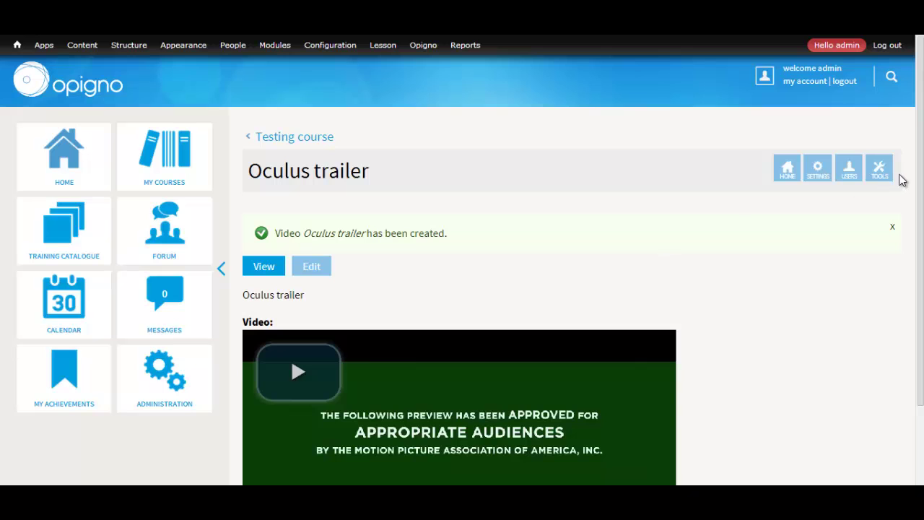
Step: Play the uploaded Oculus trailer, skip forward through it a few times and pause it
{"action": "key", "text": "ctrl+plus"}
{"action": "left_click_drag", "start_coordinate": [921, 178], "coordinate": [915, 274]}
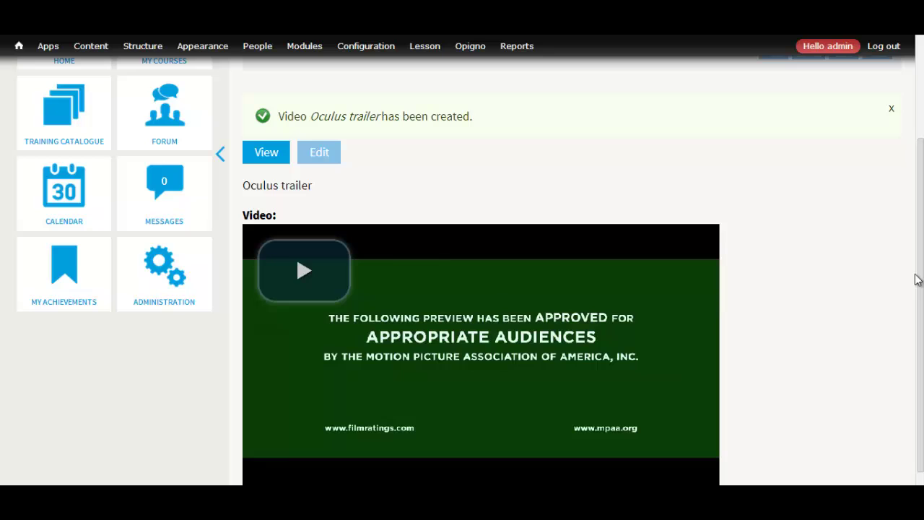
{"action": "left_click", "coordinate": [282, 272]}
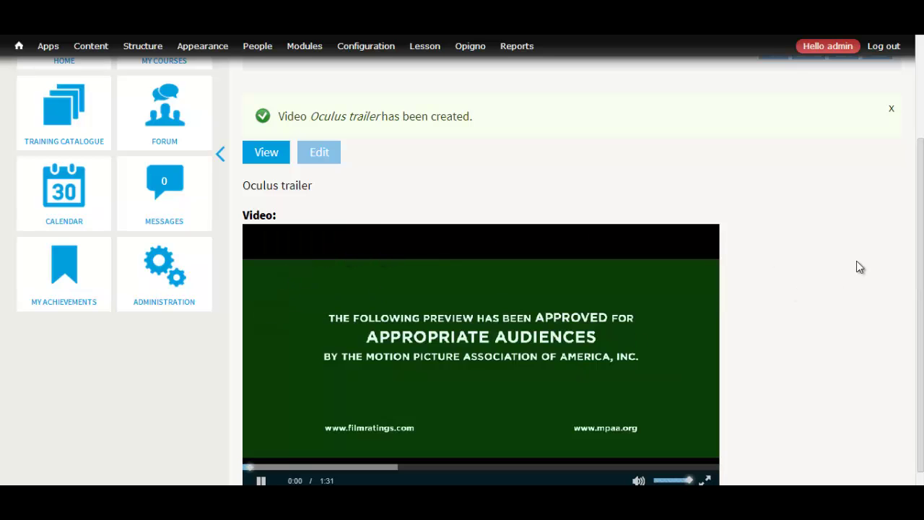
{"action": "scroll", "coordinate": [921, 195], "scroll_direction": "down", "scroll_amount": 1}
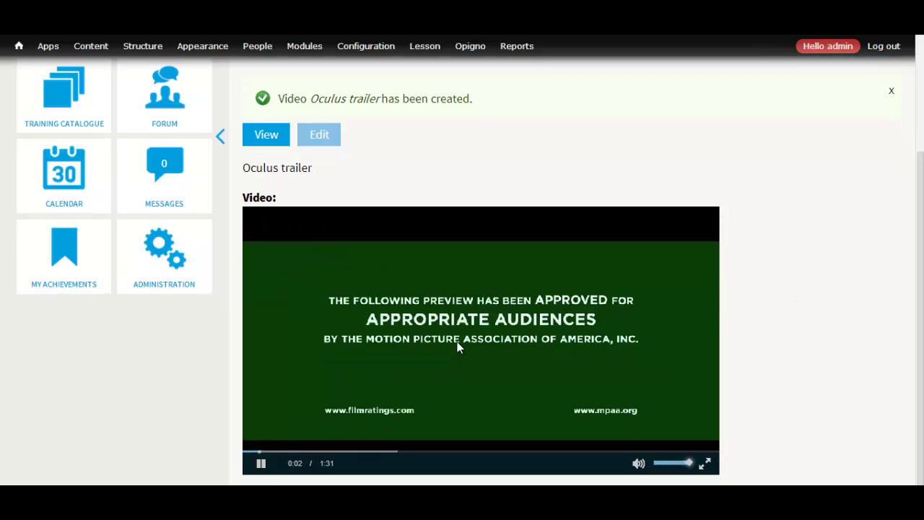
{"action": "left_click", "coordinate": [301, 448]}
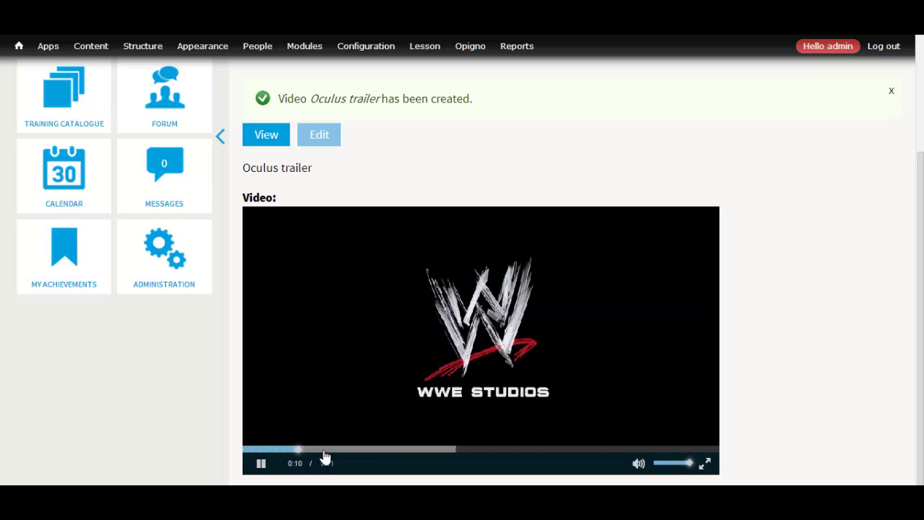
{"action": "left_click", "coordinate": [322, 448]}
{"action": "left_click", "coordinate": [352, 456]}
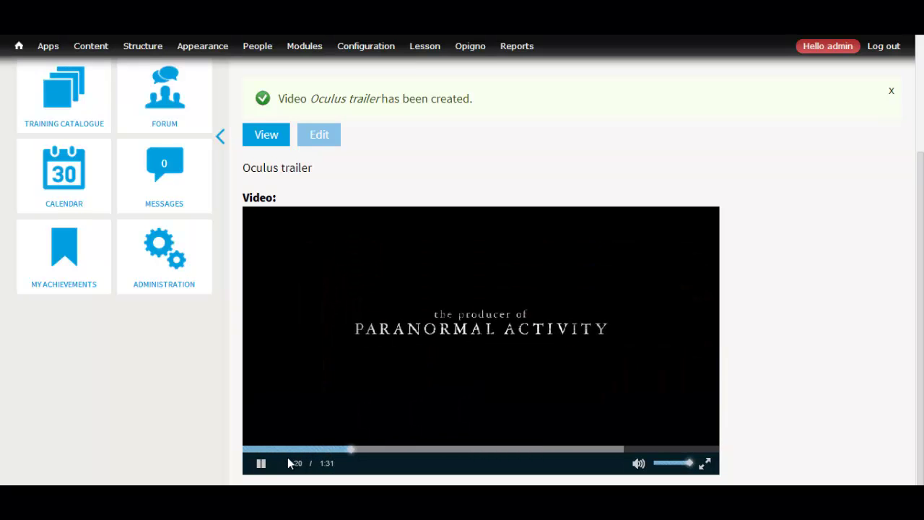
{"action": "left_click", "coordinate": [261, 465]}
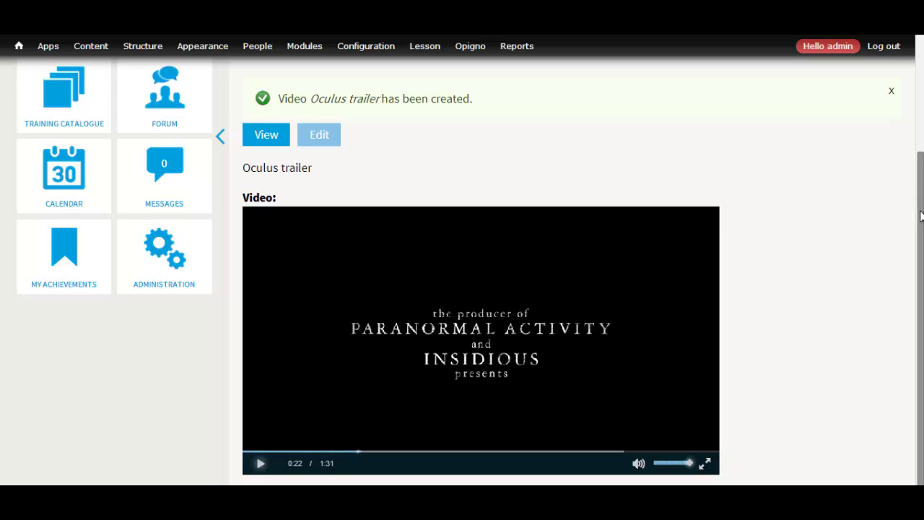
Step: Return to Testing course and open its video section to check the list of videos
{"action": "left_click_drag", "start_coordinate": [917, 220], "coordinate": [886, 99]}
{"action": "left_click_drag", "start_coordinate": [338, 185], "coordinate": [309, 149]}
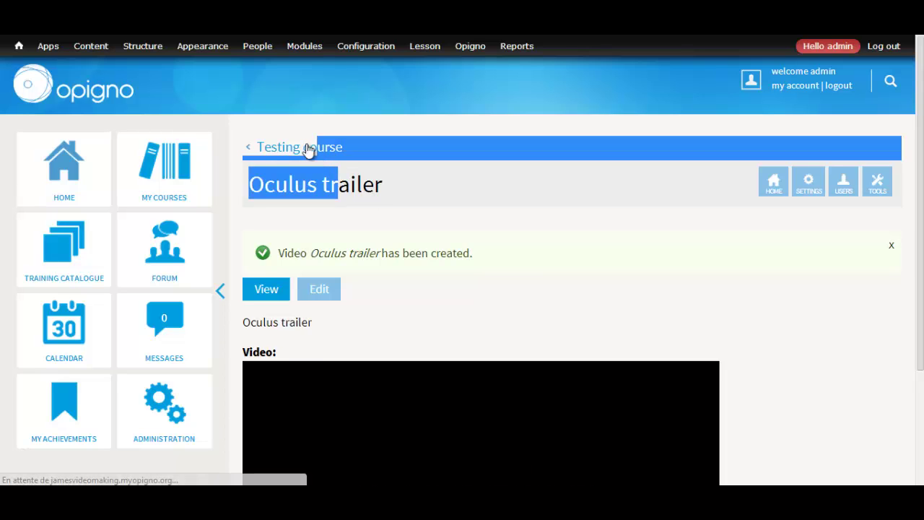
{"action": "left_click", "coordinate": [306, 143]}
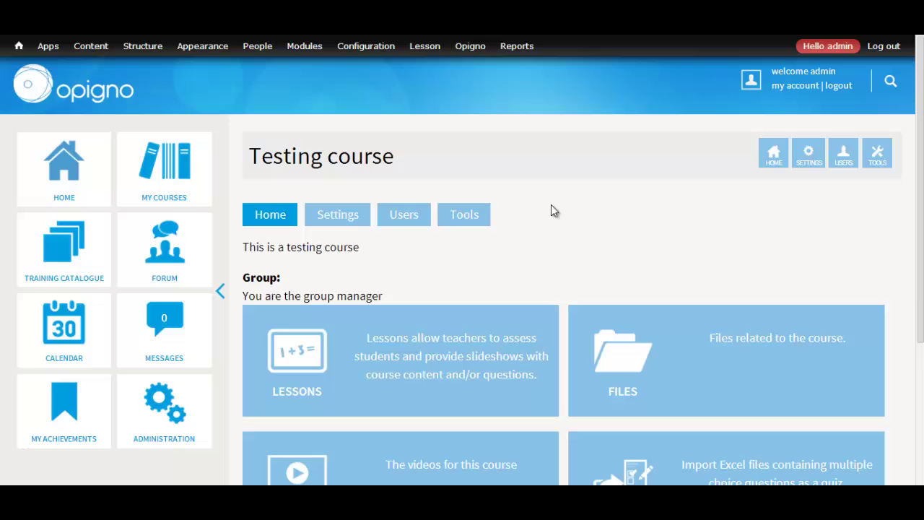
{"action": "left_click_drag", "start_coordinate": [919, 158], "coordinate": [914, 351]}
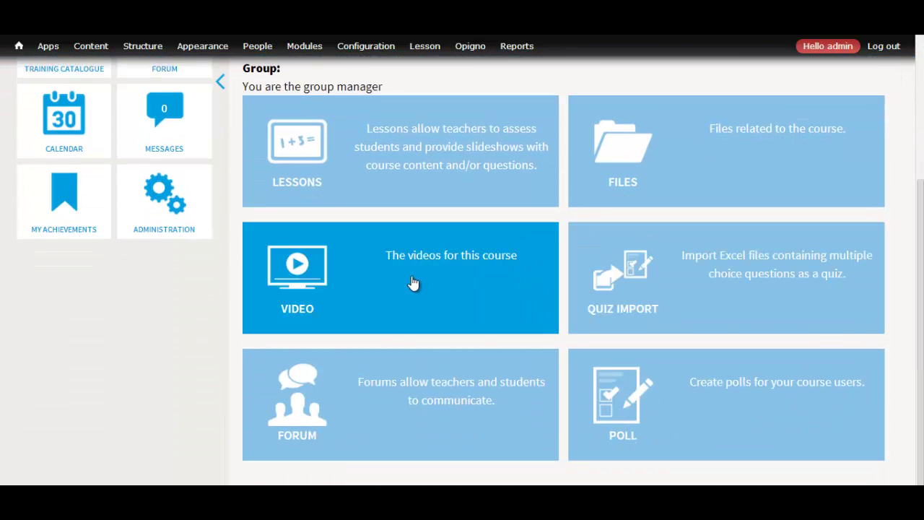
{"action": "left_click", "coordinate": [413, 282]}
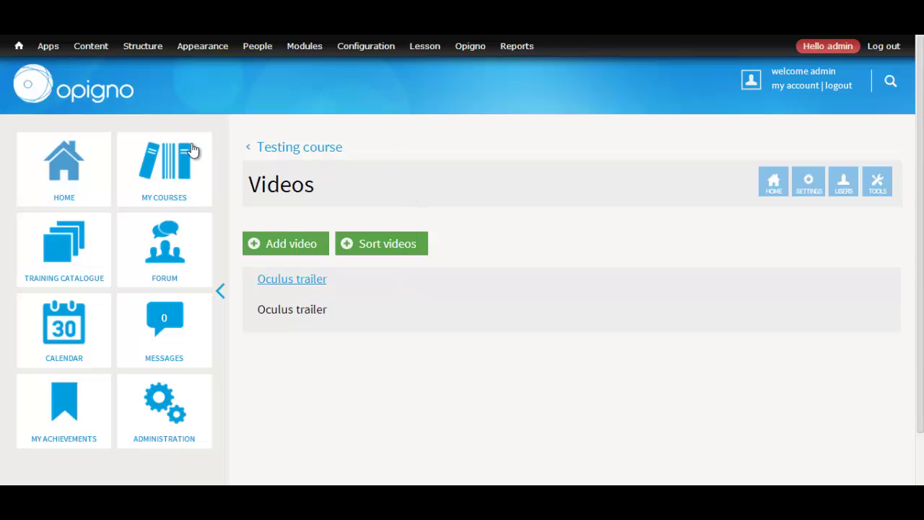
Step: Open the field management page of the Slide content type
{"action": "mouse_move", "coordinate": [94, 53]}
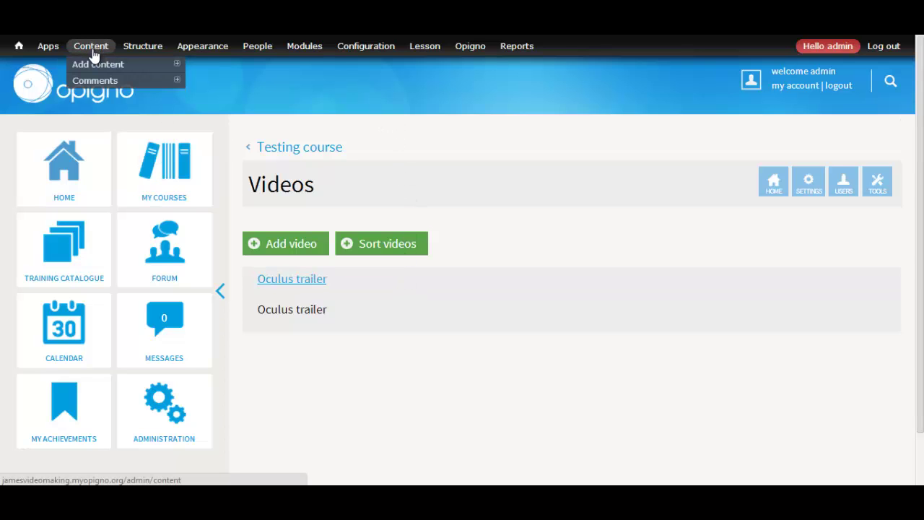
{"action": "mouse_move", "coordinate": [143, 57]}
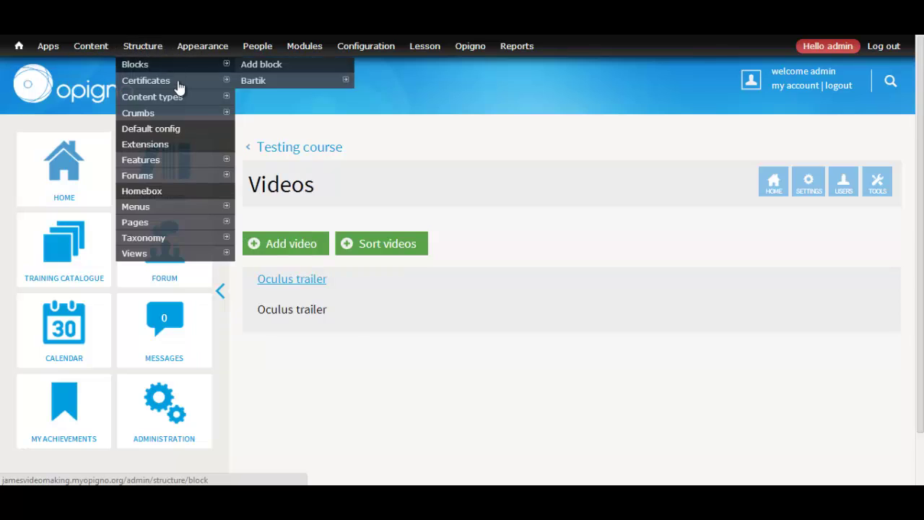
{"action": "mouse_move", "coordinate": [187, 96]}
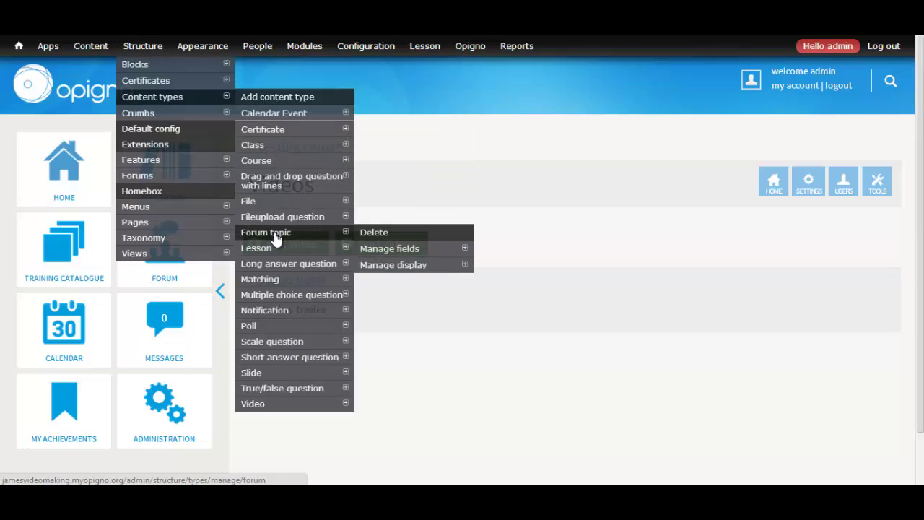
{"action": "mouse_move", "coordinate": [300, 196]}
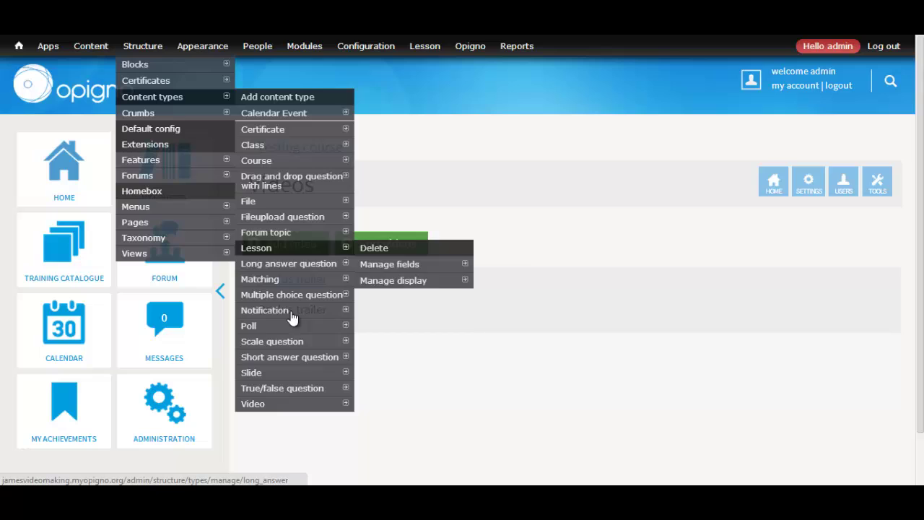
{"action": "mouse_move", "coordinate": [317, 404]}
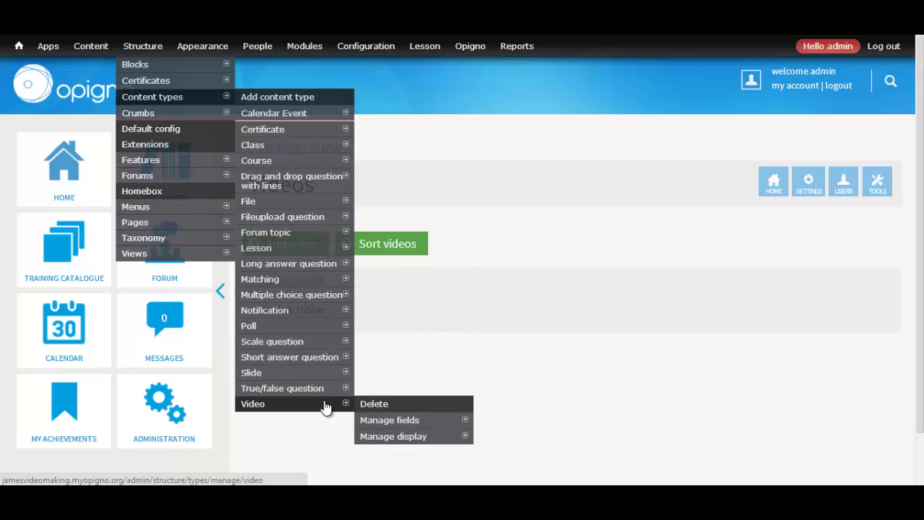
{"action": "mouse_move", "coordinate": [316, 379]}
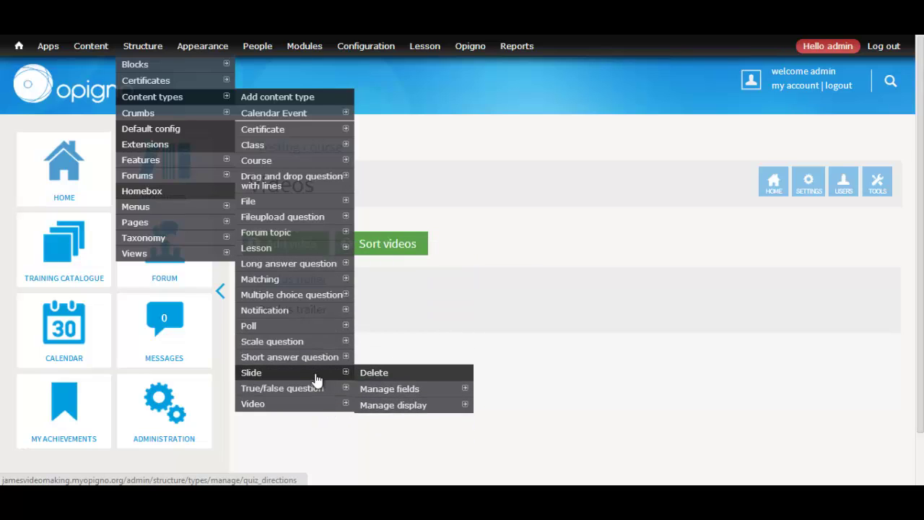
{"action": "mouse_move", "coordinate": [400, 391]}
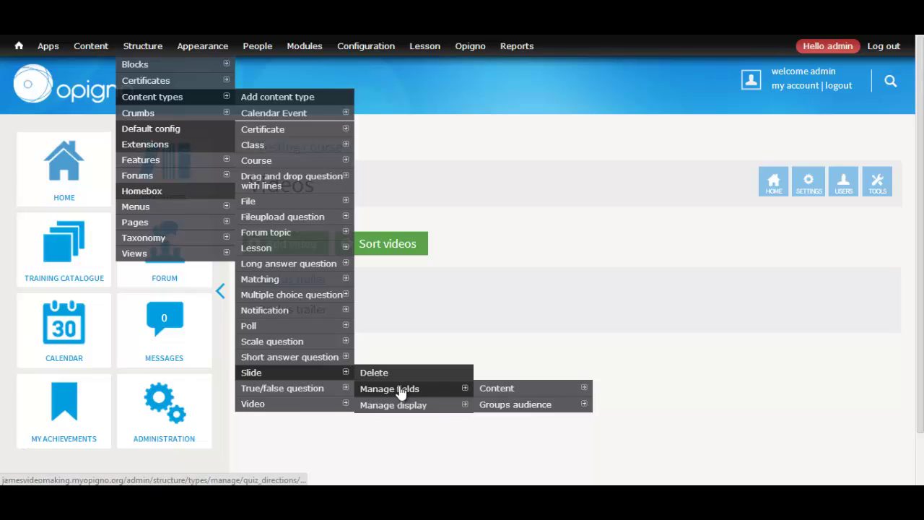
{"action": "left_click", "coordinate": [400, 391]}
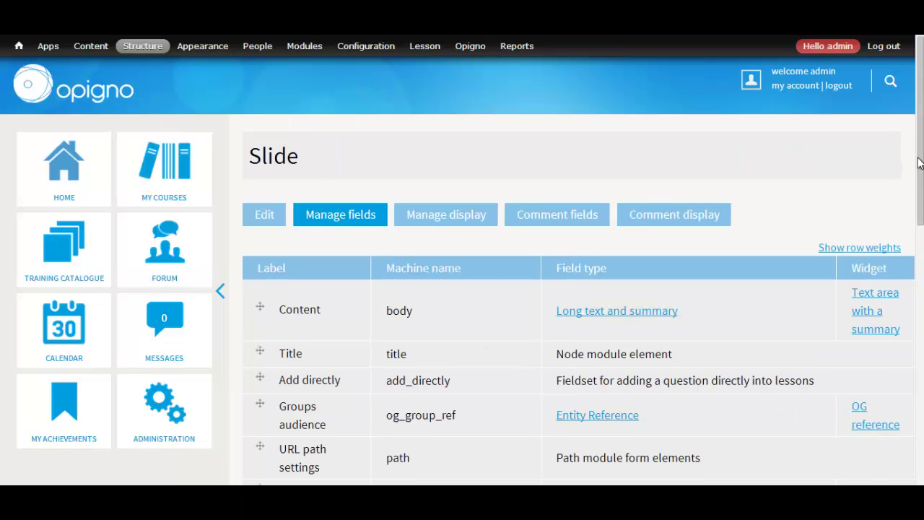
Step: Choose "Video: opigno_video (Video)" as the existing field to add to the Slide content type
{"action": "left_click_drag", "start_coordinate": [919, 163], "coordinate": [913, 294]}
{"action": "left_click", "coordinate": [437, 287]}
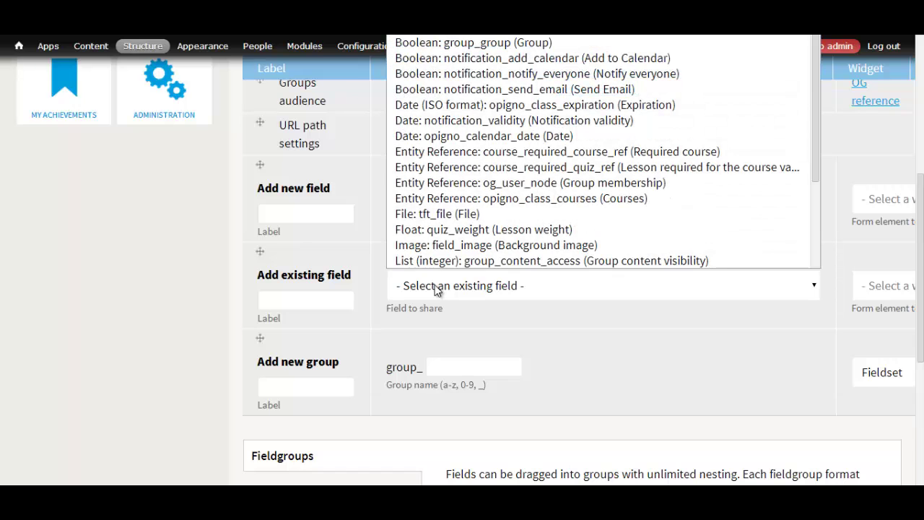
{"action": "left_click", "coordinate": [447, 287]}
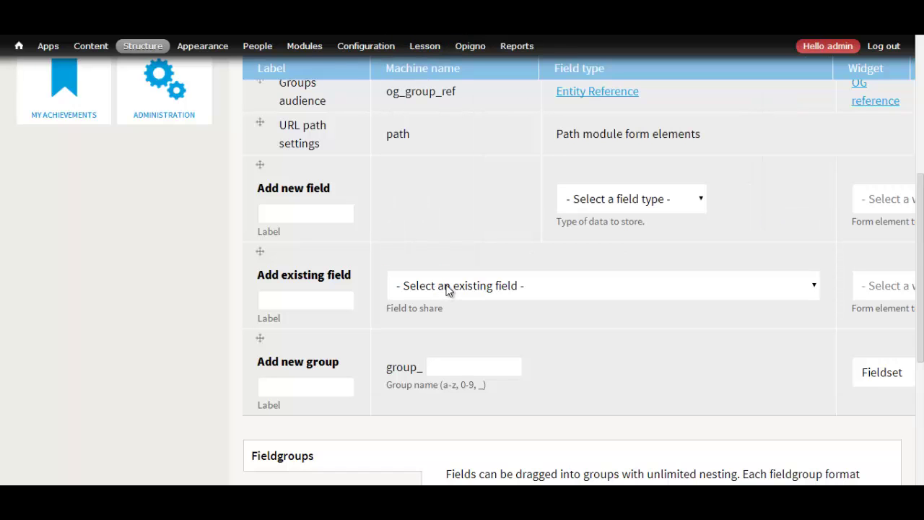
{"action": "left_click", "coordinate": [466, 288]}
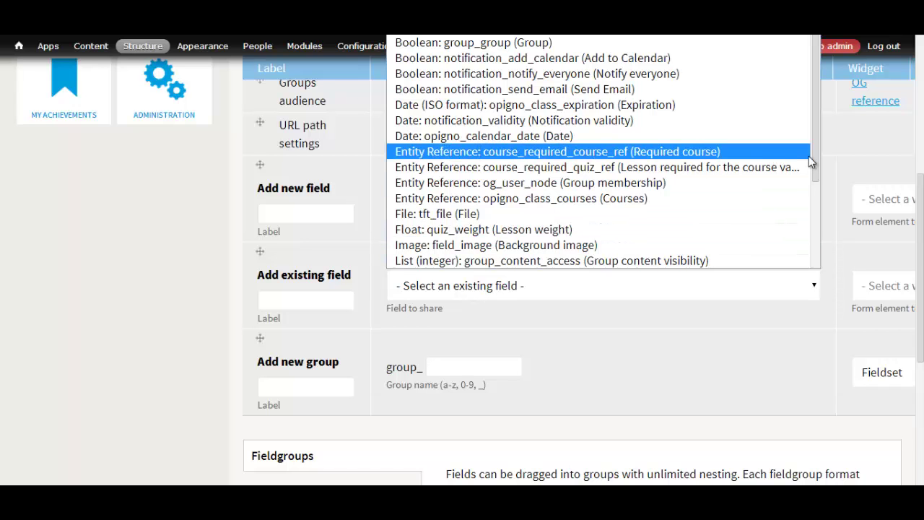
{"action": "left_click_drag", "start_coordinate": [808, 155], "coordinate": [812, 250]}
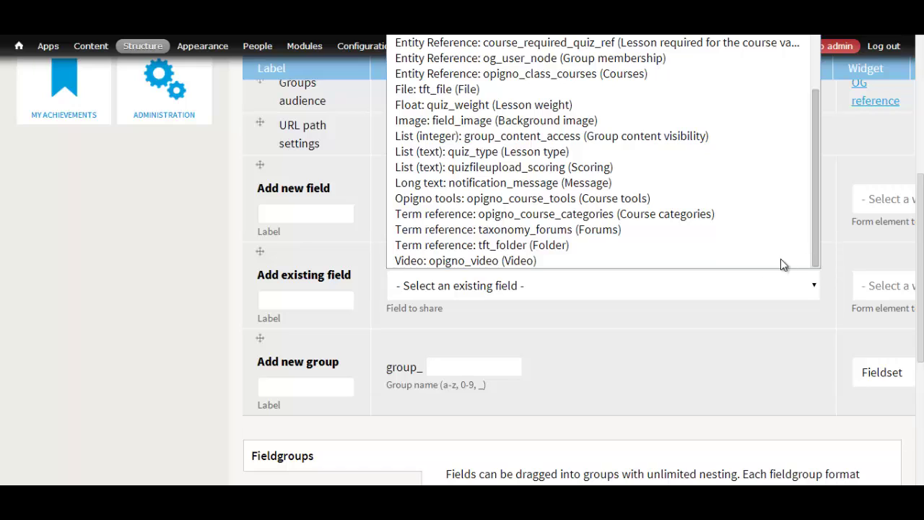
{"action": "left_click", "coordinate": [584, 261]}
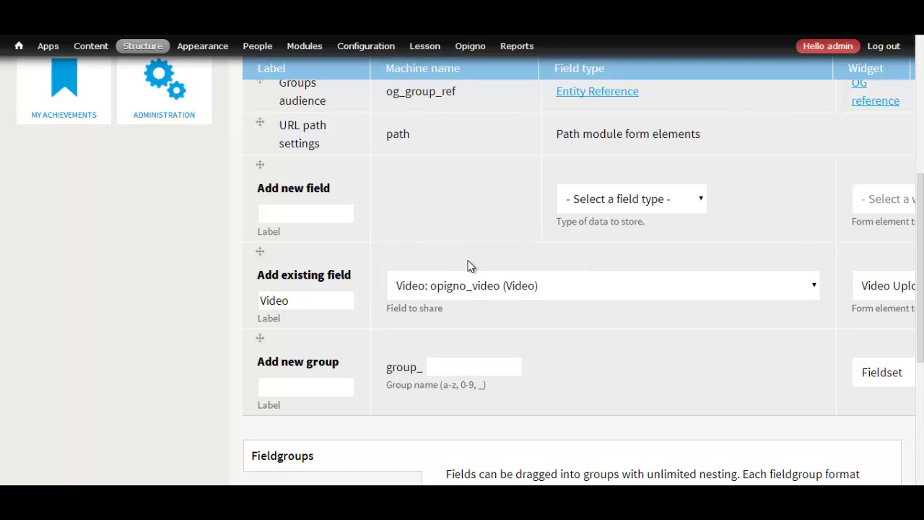
Step: Label the added video field "Slide Video" and save the Slide content type's fields
{"action": "left_click", "coordinate": [263, 300]}
{"action": "type", "text": "Slide"}
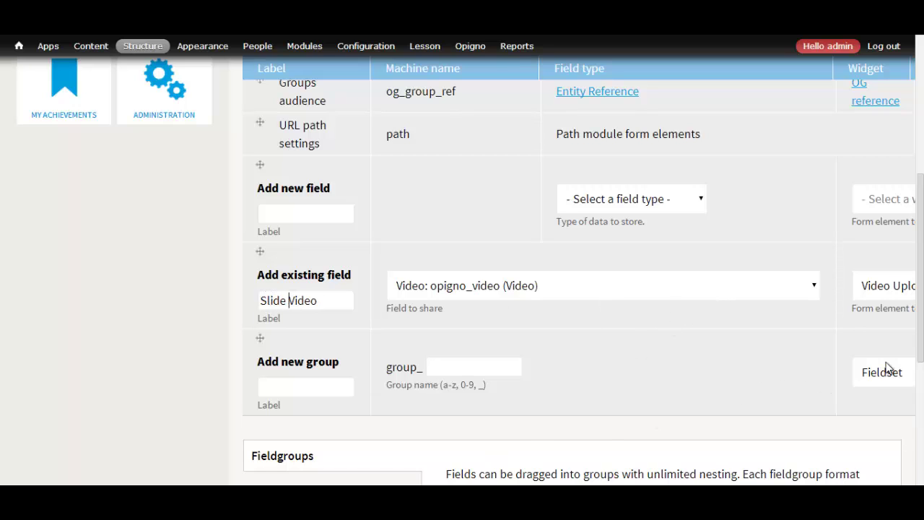
{"action": "left_click_drag", "start_coordinate": [919, 344], "coordinate": [921, 455]}
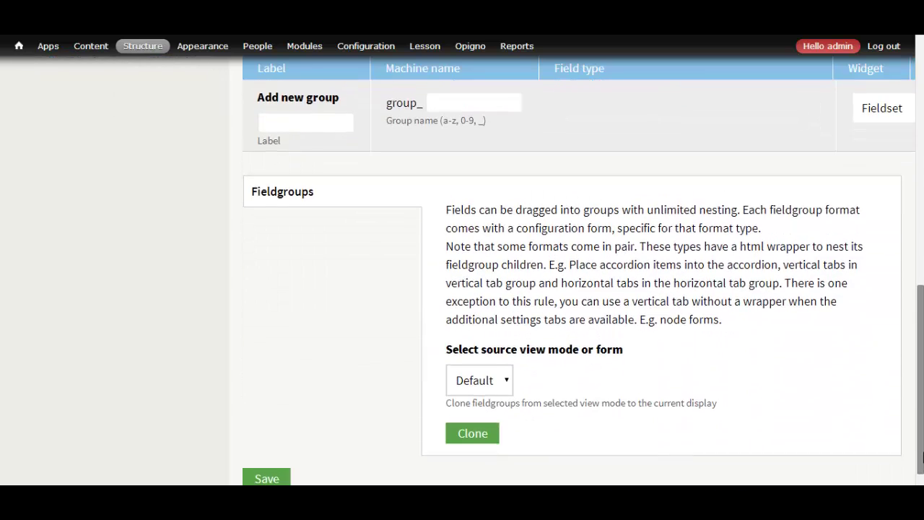
{"action": "scroll", "coordinate": [919, 453], "scroll_direction": "up", "scroll_amount": 4}
{"action": "scroll", "coordinate": [918, 452], "scroll_direction": "down", "scroll_amount": 1}
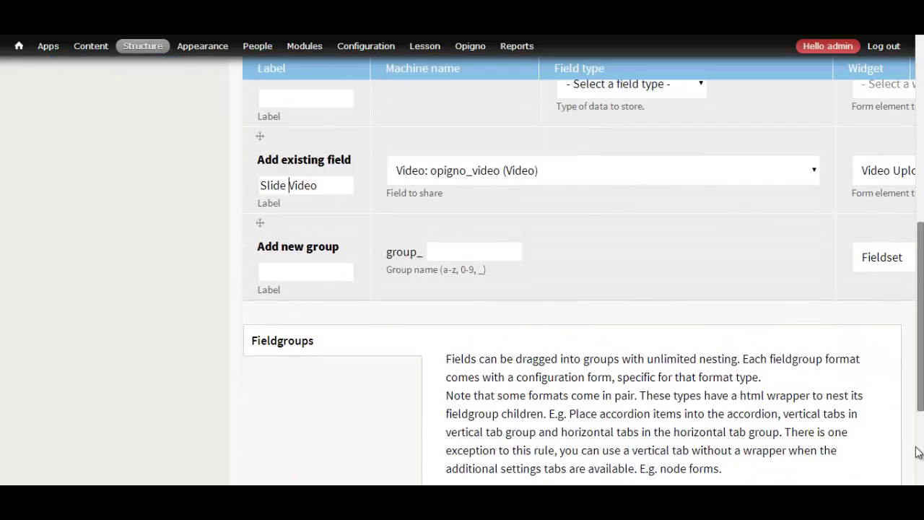
{"action": "scroll", "coordinate": [918, 451], "scroll_direction": "down", "scroll_amount": 3}
{"action": "left_click", "coordinate": [284, 466]}
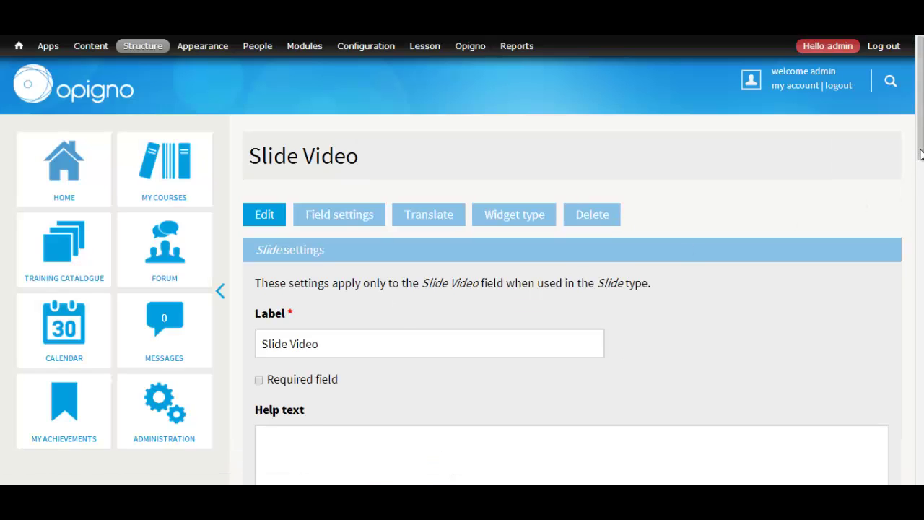
Step: Save the Slide Video field's settings with the default options
{"action": "left_click_drag", "start_coordinate": [921, 166], "coordinate": [921, 474]}
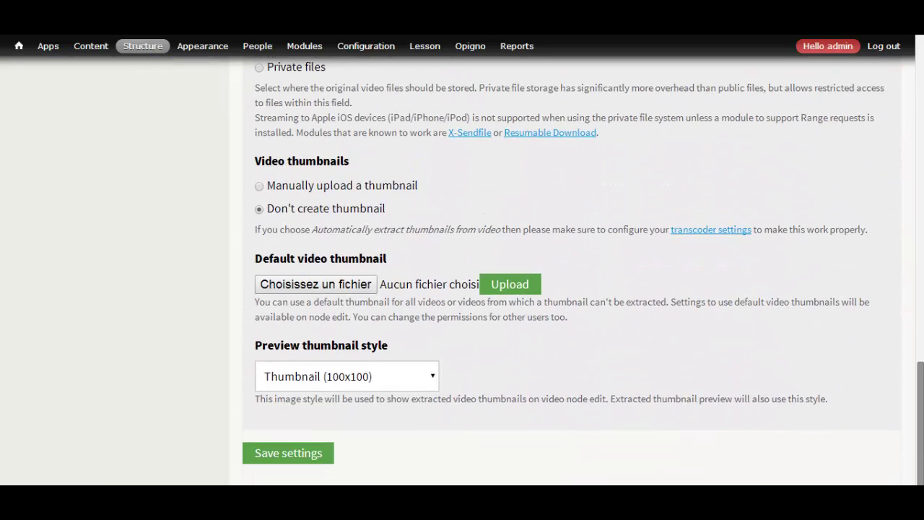
{"action": "left_click", "coordinate": [292, 452]}
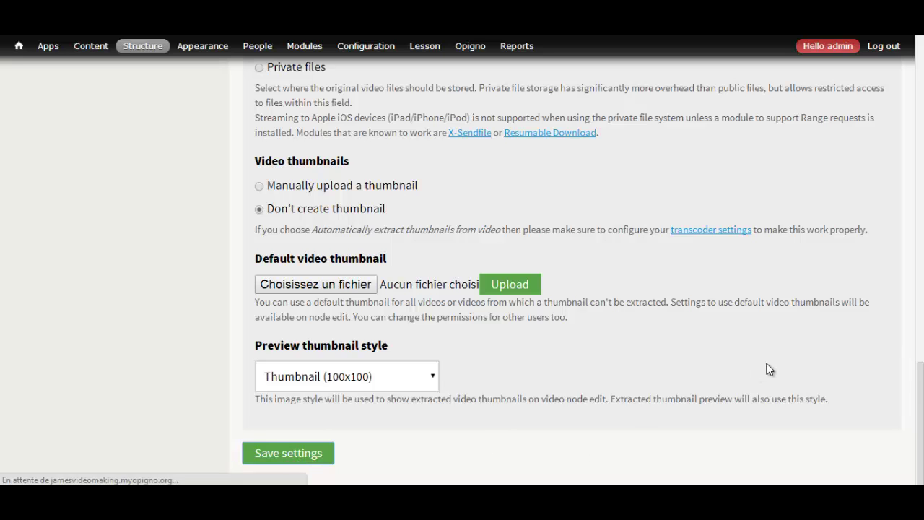
{"action": "left_click_drag", "start_coordinate": [921, 413], "coordinate": [920, 135]}
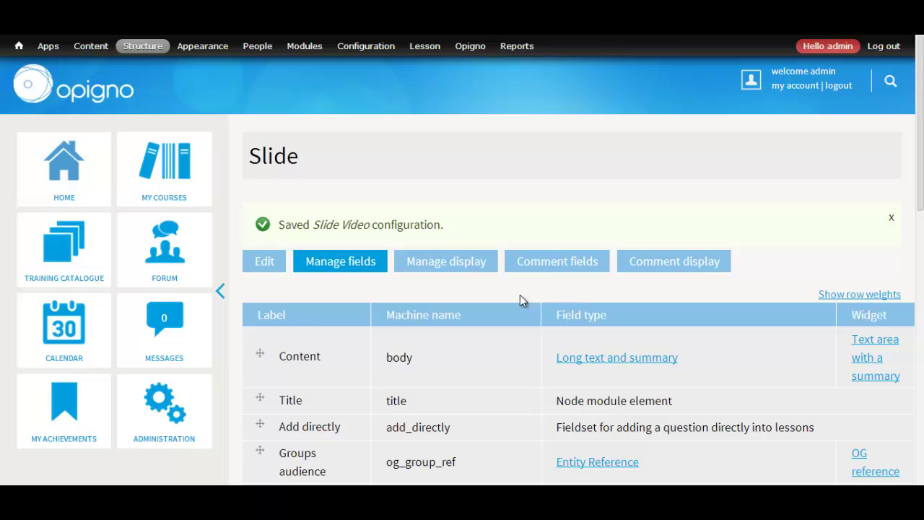
Step: Open the question management page of "A testing lesson" in Testing course
{"action": "left_click", "coordinate": [166, 176]}
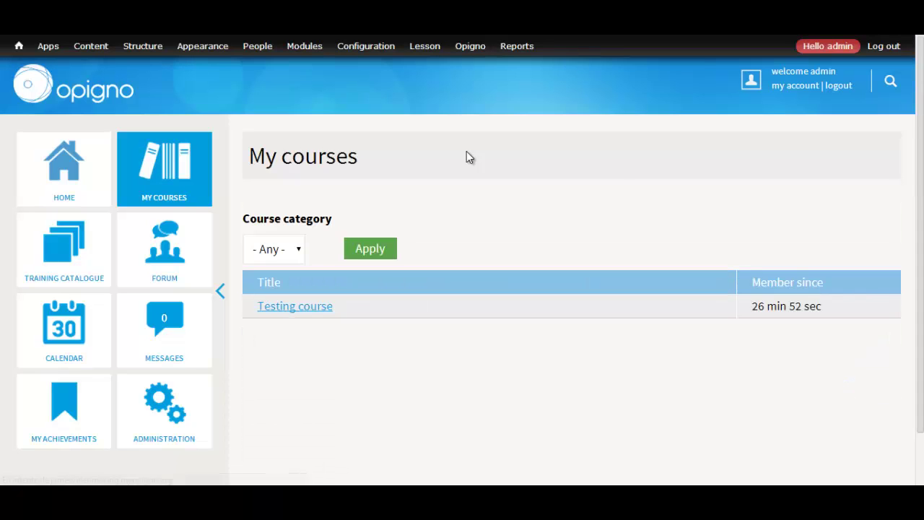
{"action": "left_click", "coordinate": [294, 304]}
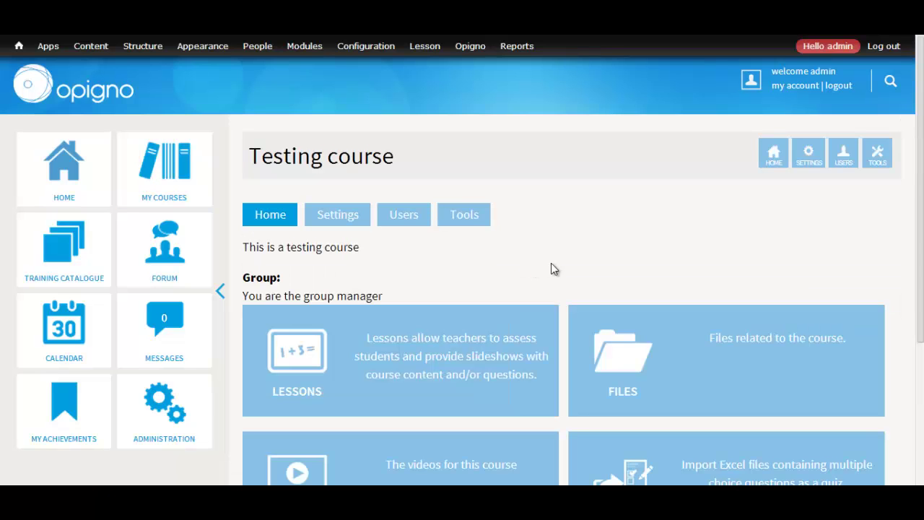
{"action": "left_click", "coordinate": [448, 358]}
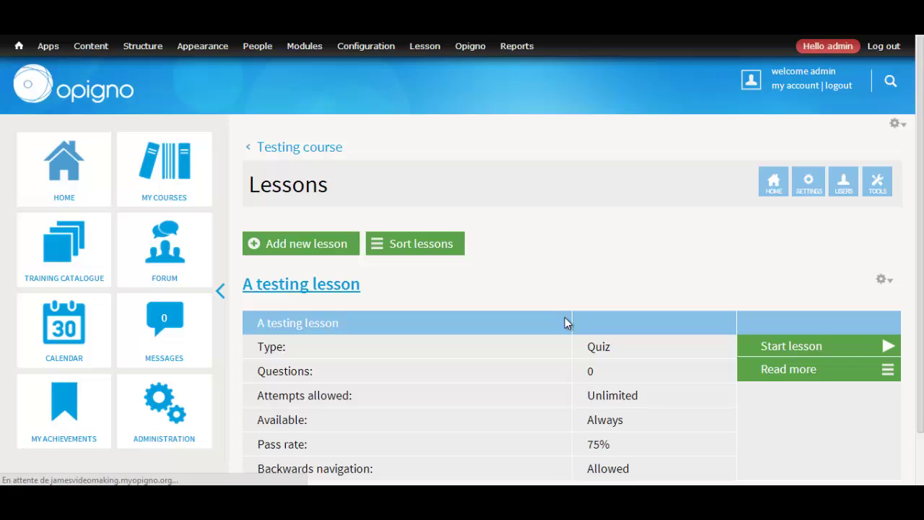
{"action": "left_click", "coordinate": [335, 286]}
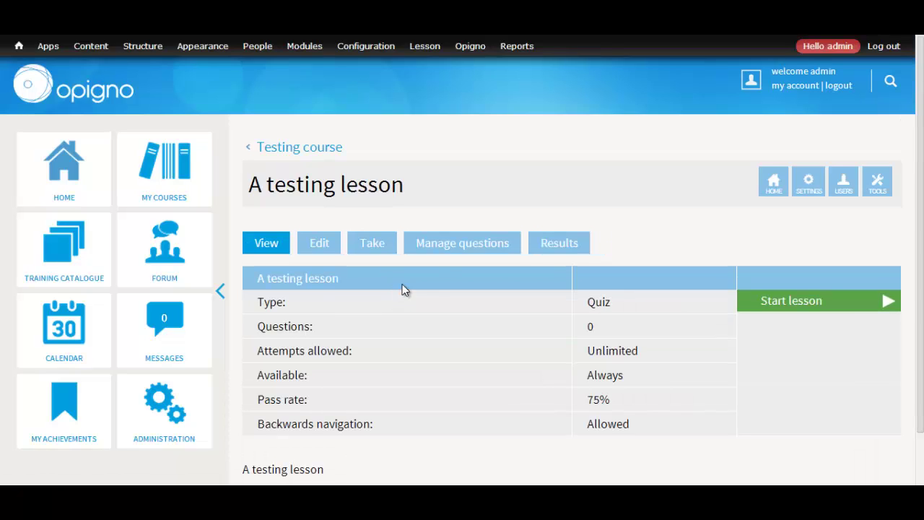
{"action": "left_click", "coordinate": [438, 250]}
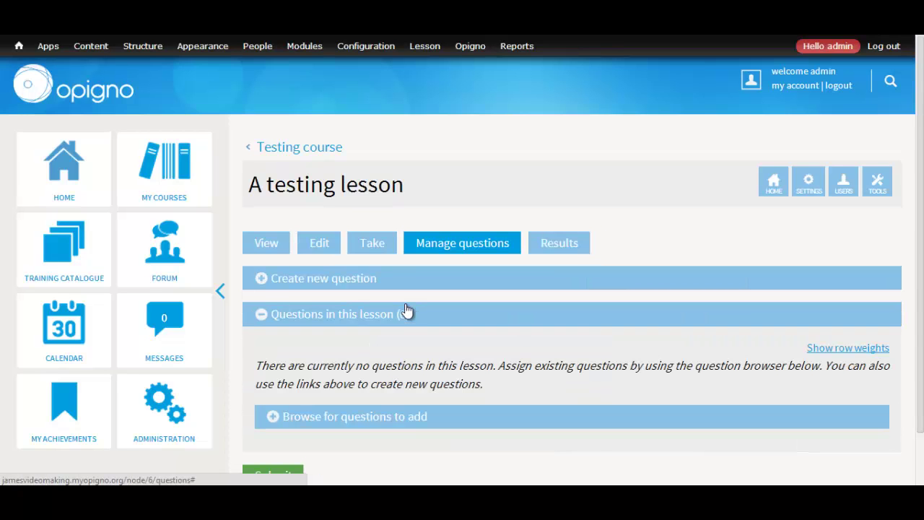
Step: Start a new Slide question for the lesson and enter the content "My slide has a video in it"
{"action": "left_click", "coordinate": [355, 283]}
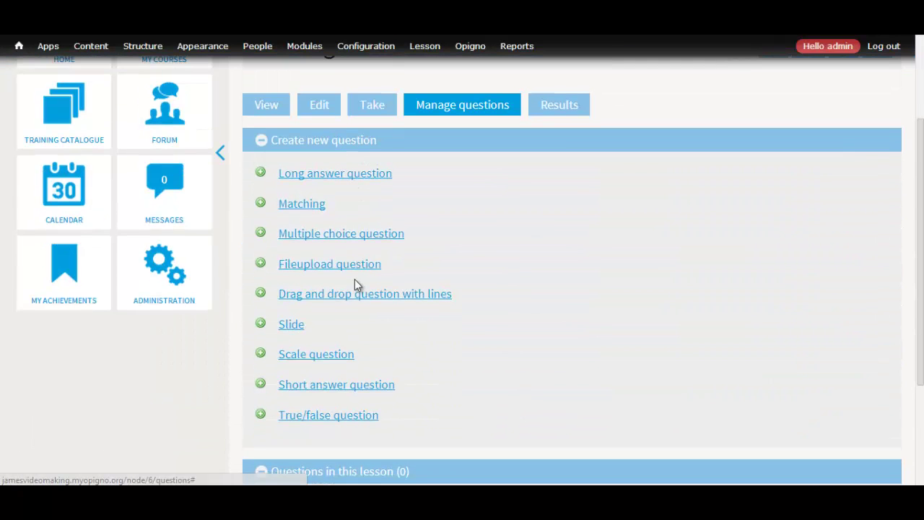
{"action": "left_click", "coordinate": [291, 324]}
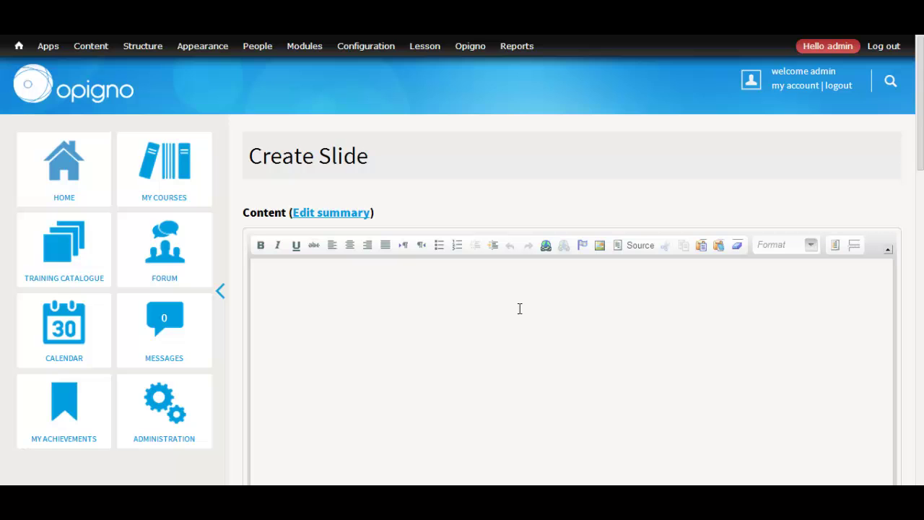
{"action": "scroll", "coordinate": [921, 164], "scroll_direction": "down", "scroll_amount": 2}
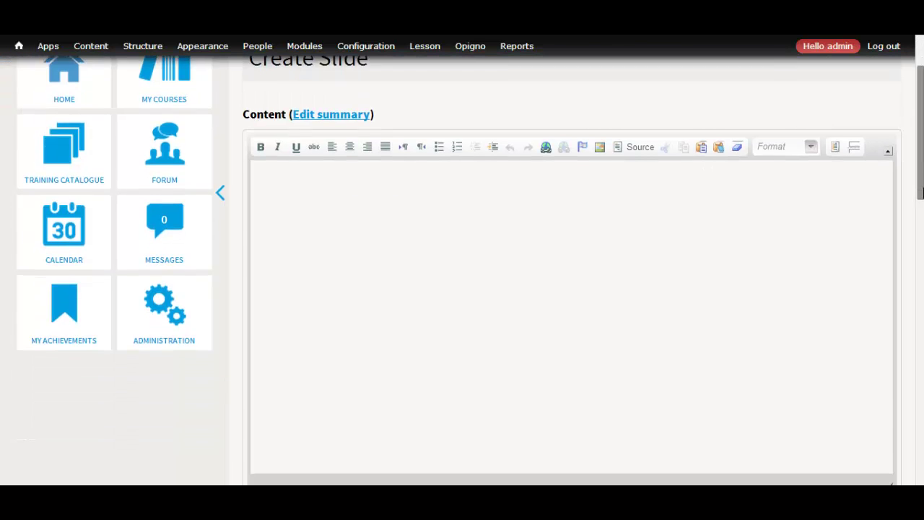
{"action": "left_click", "coordinate": [412, 212]}
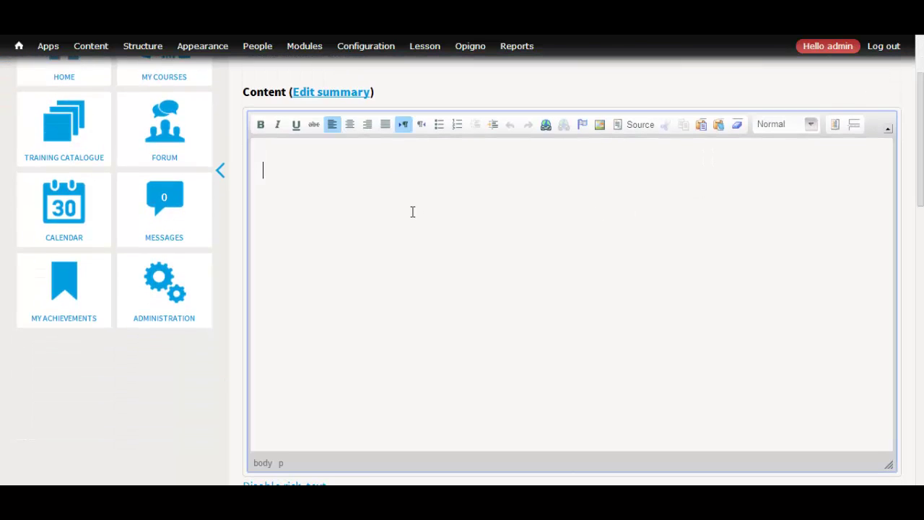
{"action": "type", "text": "My slide has a video in "}
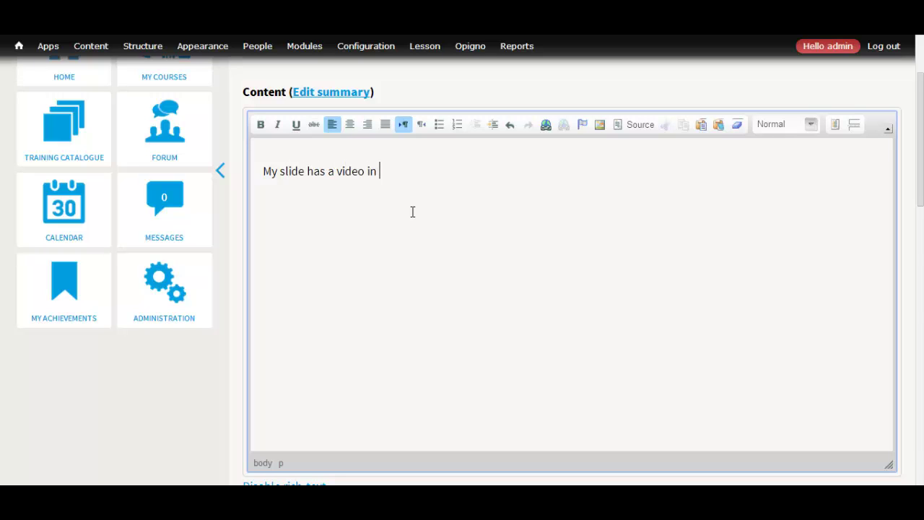
{"action": "type", "text": "it"}
Step: Title the new slide "First slide"
{"action": "left_click_drag", "start_coordinate": [920, 162], "coordinate": [920, 267]}
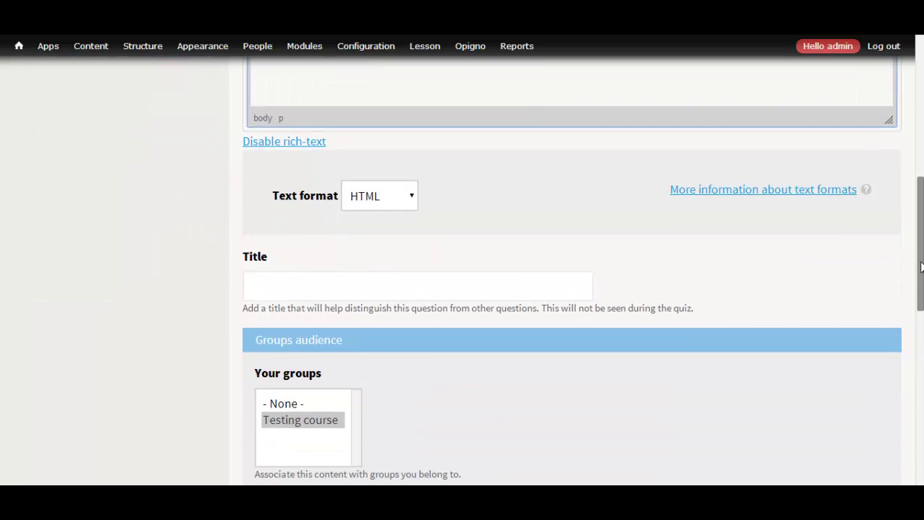
{"action": "left_click", "coordinate": [329, 297]}
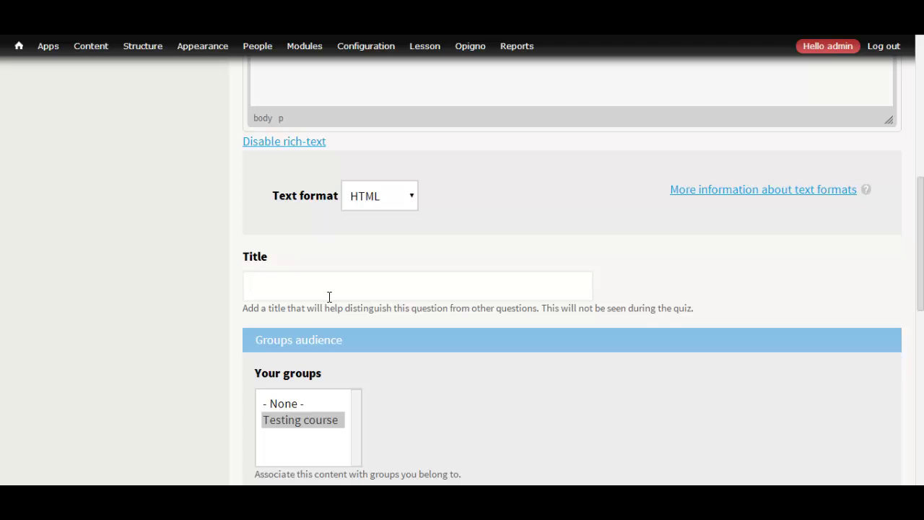
{"action": "type", "text": "First slide"}
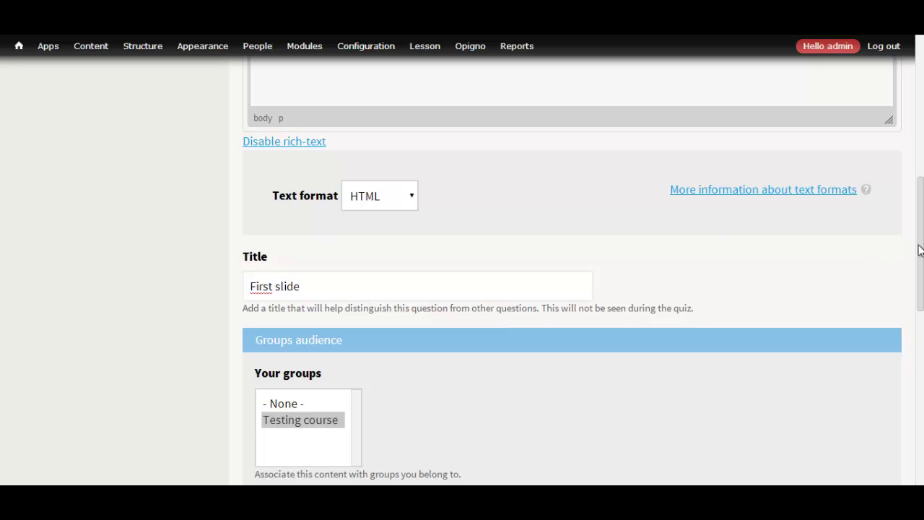
Step: Choose the file oculustrailer.mp4 for the Slide Video field and upload it
{"action": "left_click_drag", "start_coordinate": [920, 250], "coordinate": [920, 393]}
{"action": "left_click", "coordinate": [341, 318]}
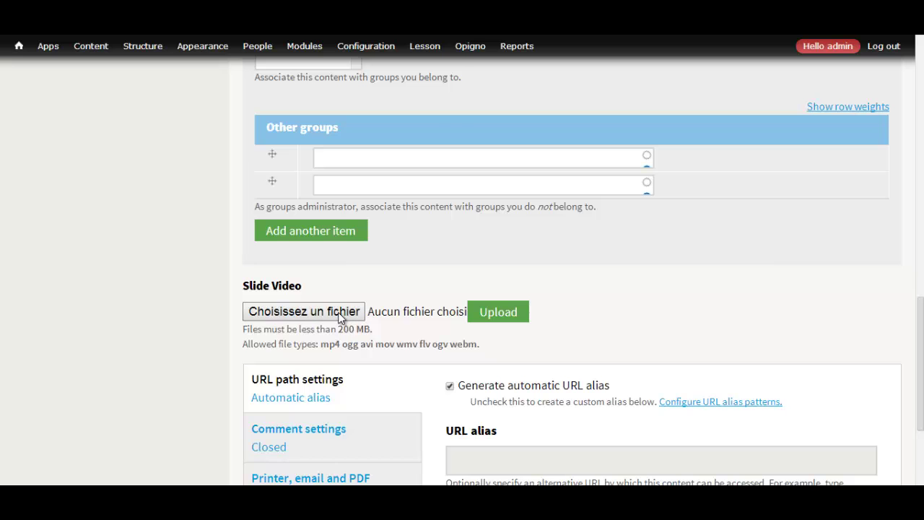
{"action": "left_click", "coordinate": [243, 128]}
{"action": "double_click", "coordinate": [244, 129]}
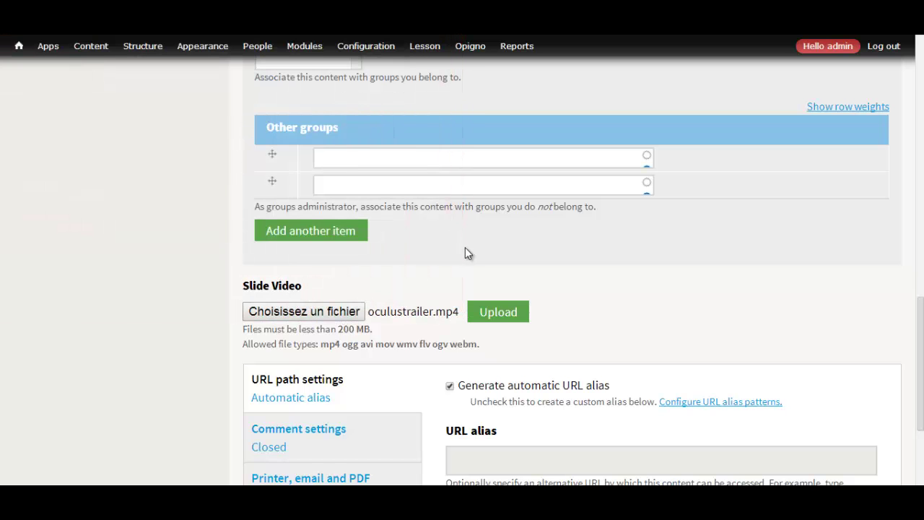
{"action": "left_click", "coordinate": [498, 313]}
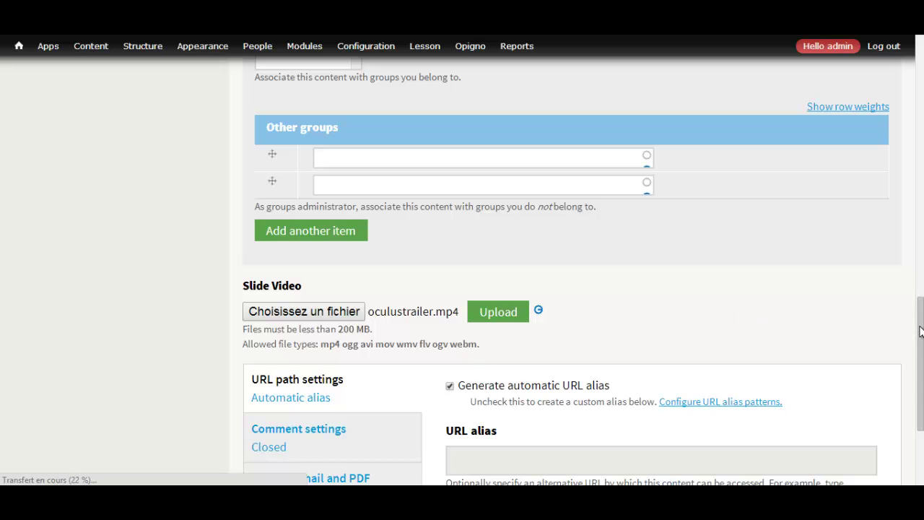
Step: Look over the slide form while the video uploads and save the new slide
{"action": "scroll", "coordinate": [918, 421], "scroll_direction": "down", "scroll_amount": 1}
{"action": "scroll", "coordinate": [917, 421], "scroll_direction": "down", "scroll_amount": 2}
{"action": "scroll", "coordinate": [917, 320], "scroll_direction": "up", "scroll_amount": 5}
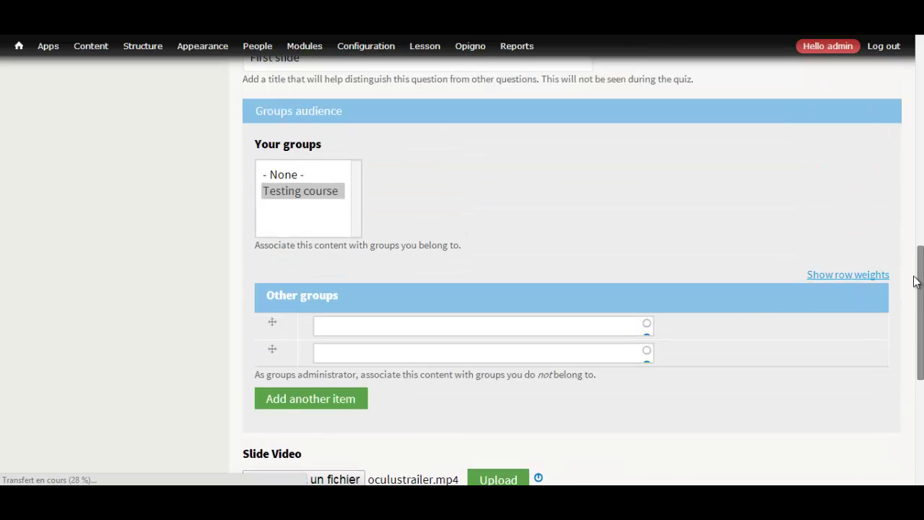
{"action": "left_click_drag", "start_coordinate": [913, 275], "coordinate": [919, 49]}
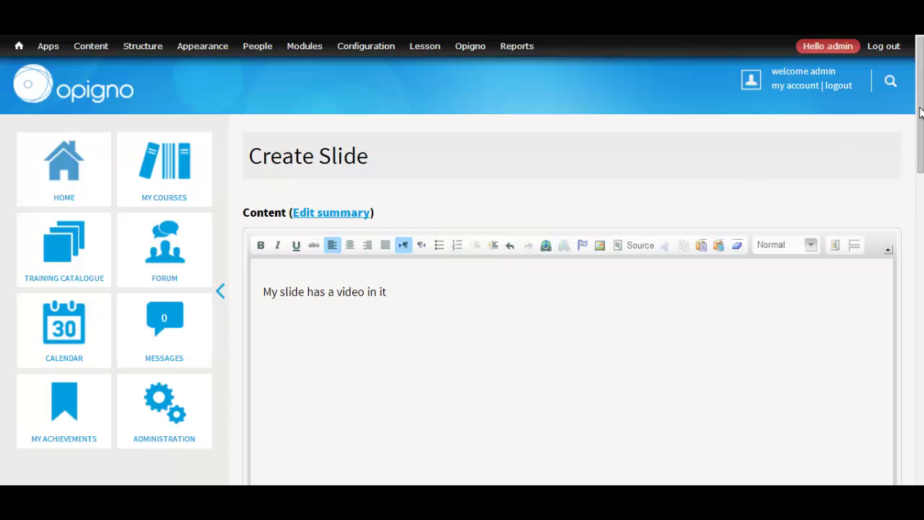
{"action": "left_click_drag", "start_coordinate": [918, 127], "coordinate": [916, 383]}
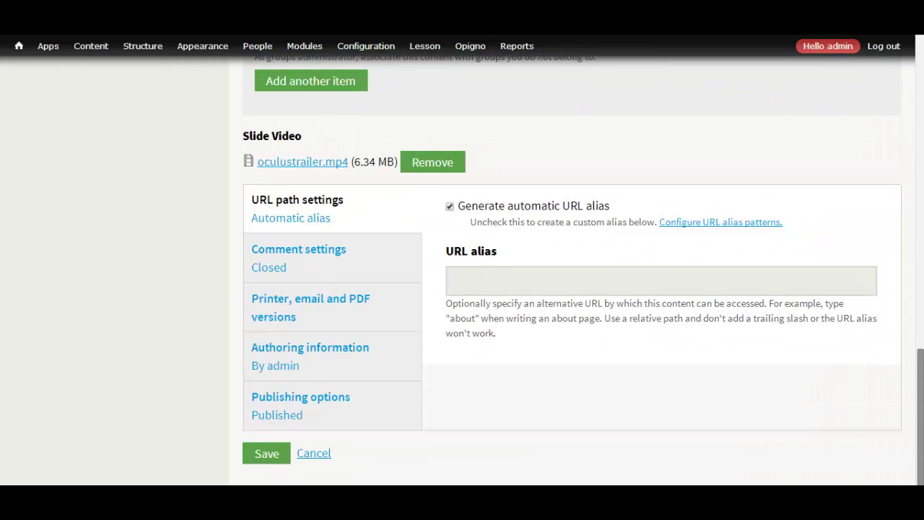
{"action": "left_click", "coordinate": [265, 454]}
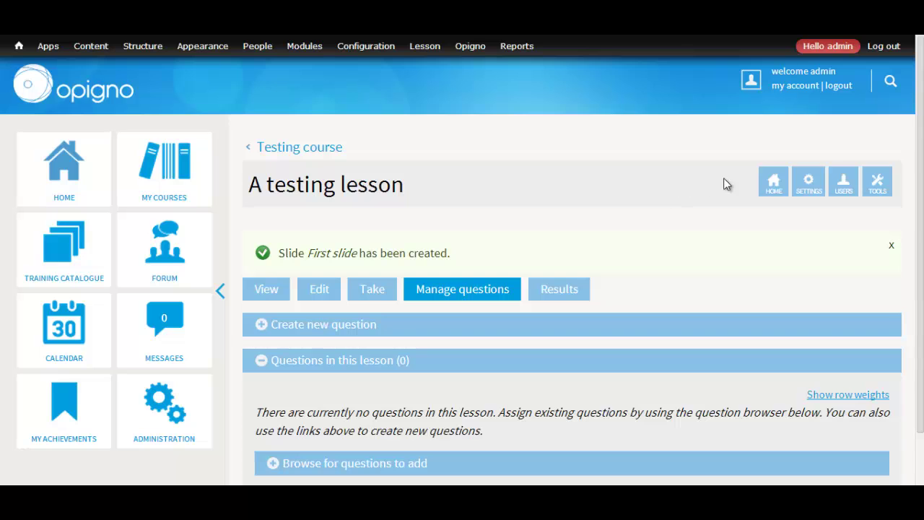
Step: Add the existing "First slide" to the lesson's questions, submit the change, and take the lesson to check the slide
{"action": "scroll", "coordinate": [402, 295], "scroll_direction": "down", "scroll_amount": 2}
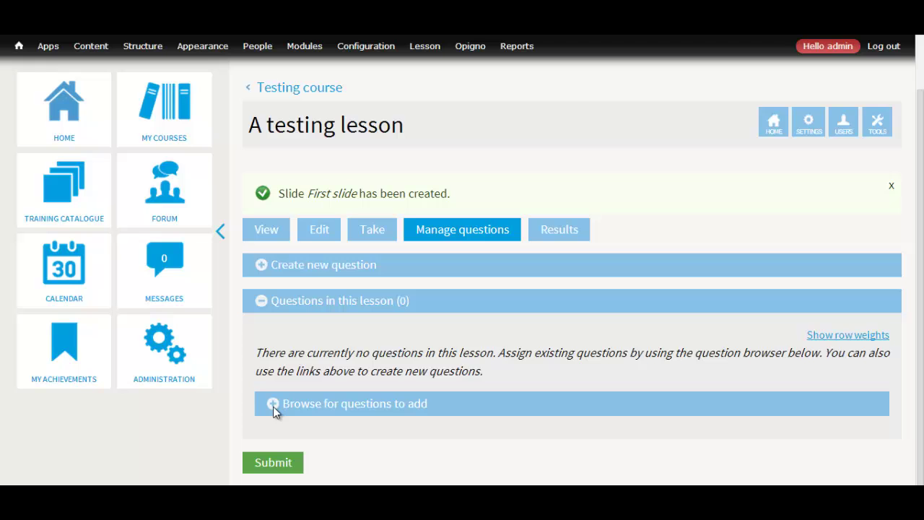
{"action": "left_click", "coordinate": [339, 410]}
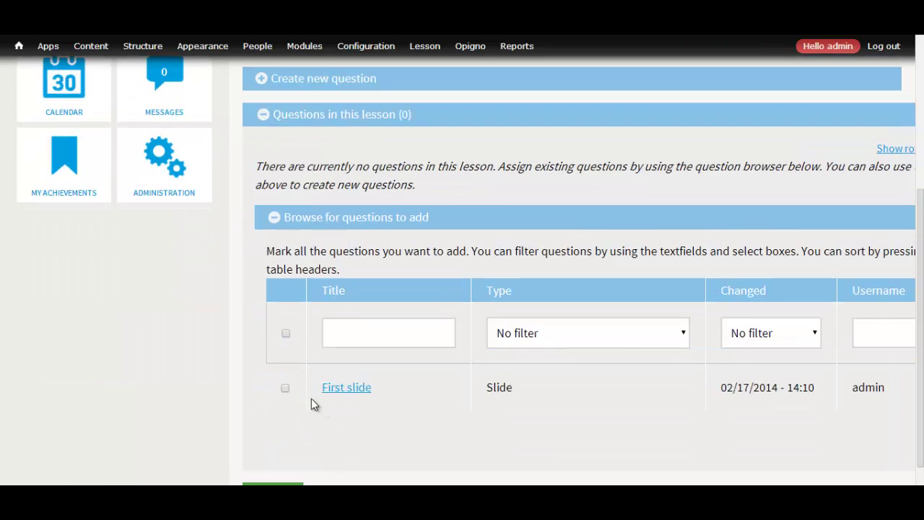
{"action": "left_click", "coordinate": [285, 388]}
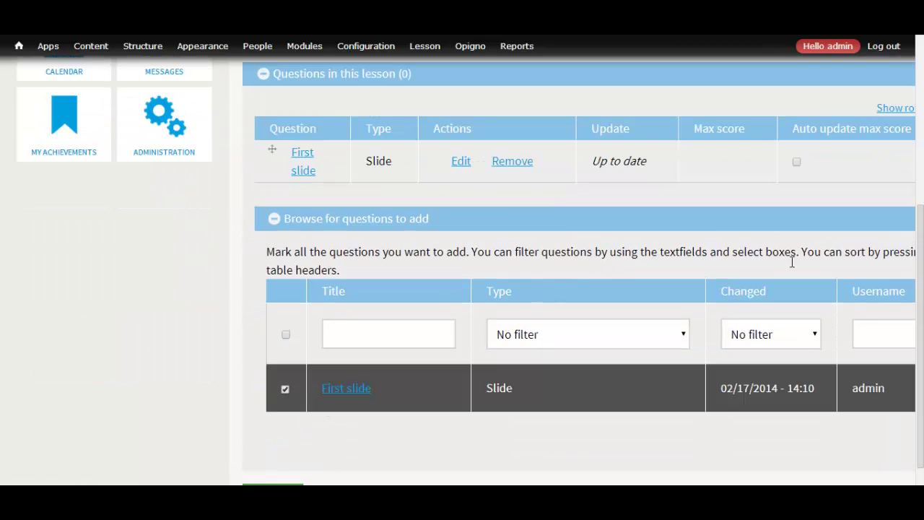
{"action": "mouse_move", "coordinate": [920, 242]}
{"action": "left_mouse_down"}
{"action": "mouse_move", "coordinate": [920, 229]}
{"action": "mouse_move", "coordinate": [920, 255]}
{"action": "left_mouse_up"}
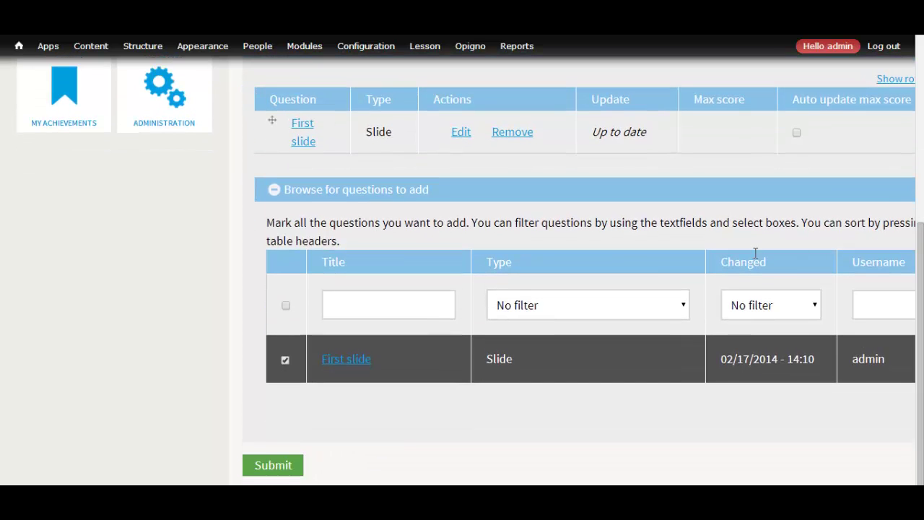
{"action": "left_click", "coordinate": [274, 465]}
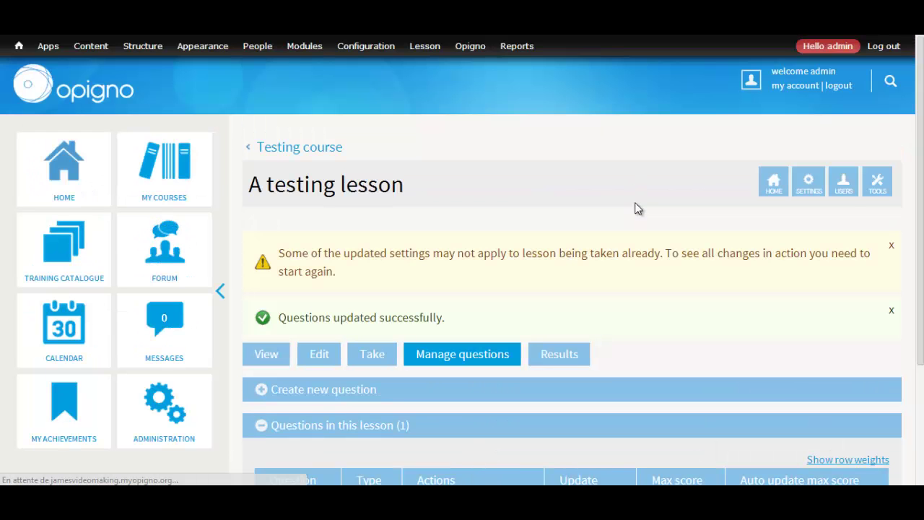
{"action": "left_click", "coordinate": [363, 356]}
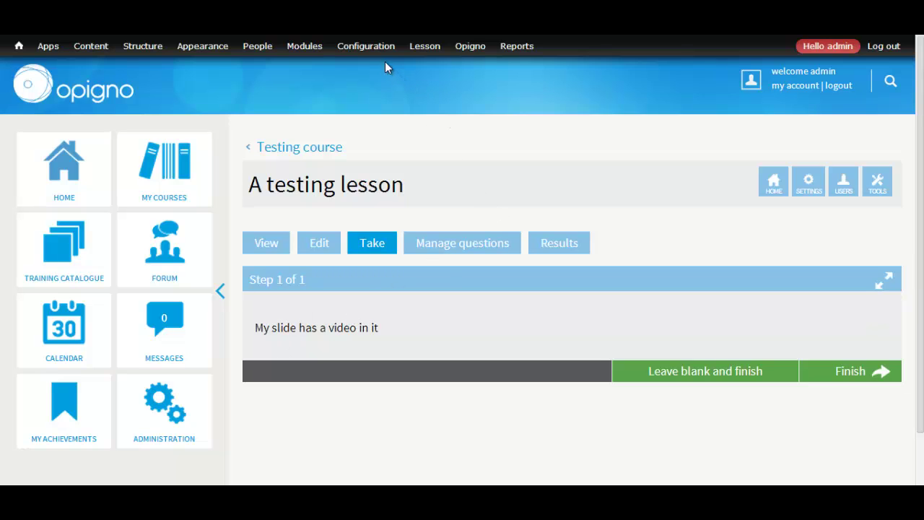
Step: Open the display management page of the Slide content type at its default view mode's field list
{"action": "mouse_move", "coordinate": [369, 49]}
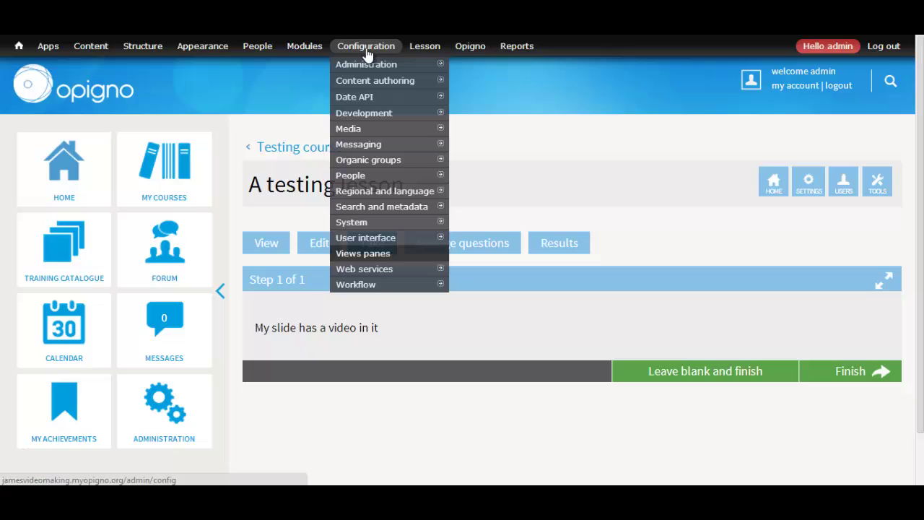
{"action": "mouse_move", "coordinate": [412, 101]}
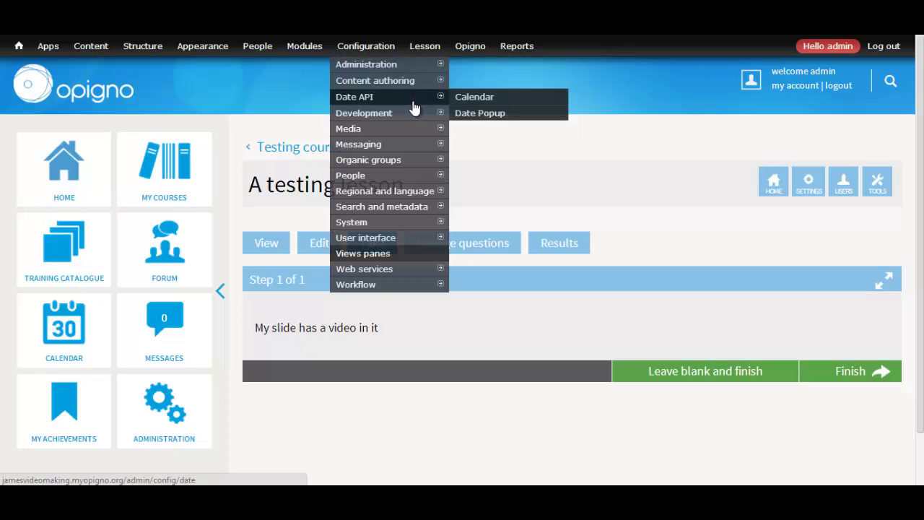
{"action": "mouse_move", "coordinate": [133, 48]}
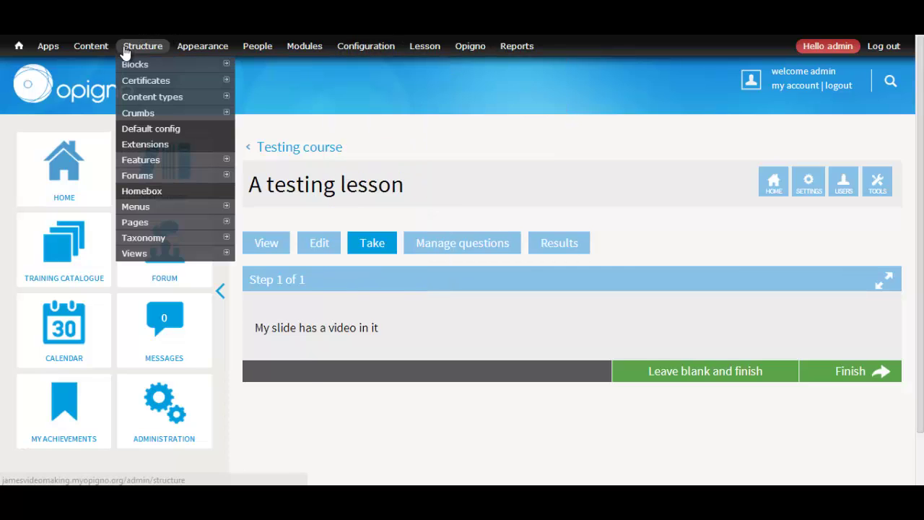
{"action": "mouse_move", "coordinate": [166, 176]}
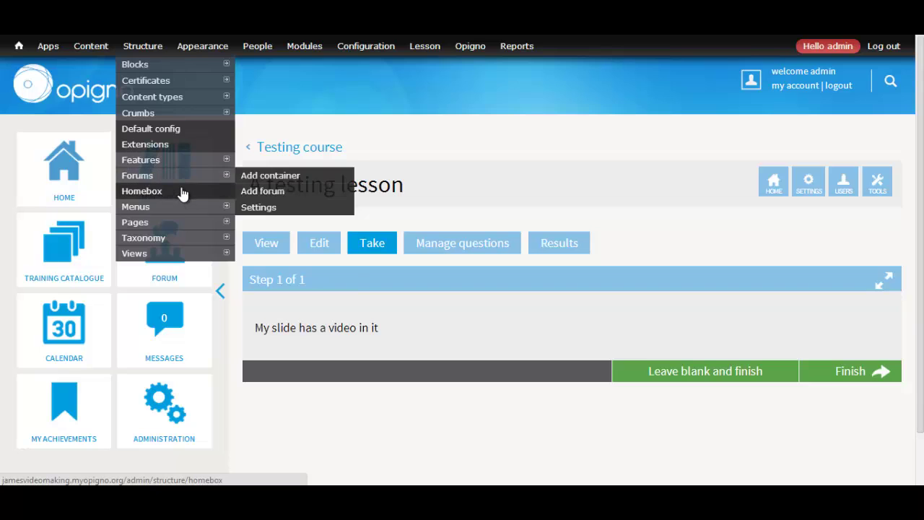
{"action": "mouse_move", "coordinate": [213, 108]}
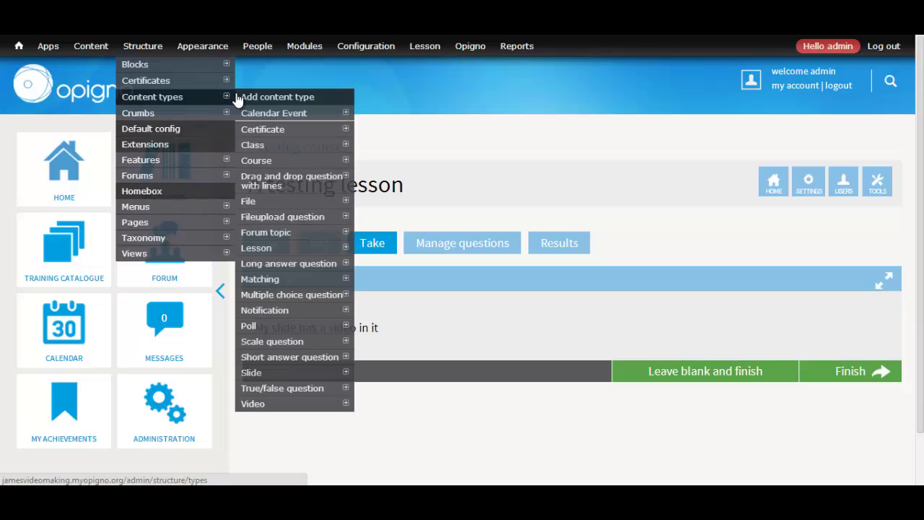
{"action": "mouse_move", "coordinate": [312, 361]}
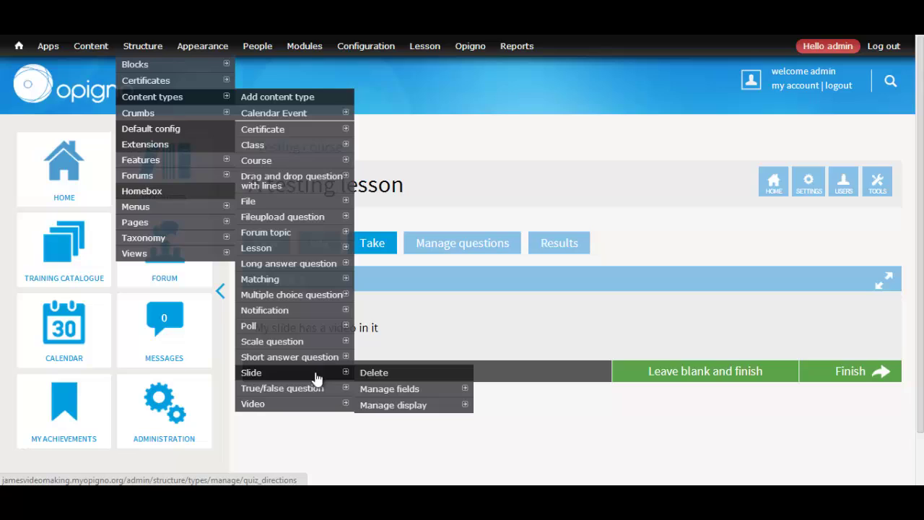
{"action": "mouse_move", "coordinate": [383, 389]}
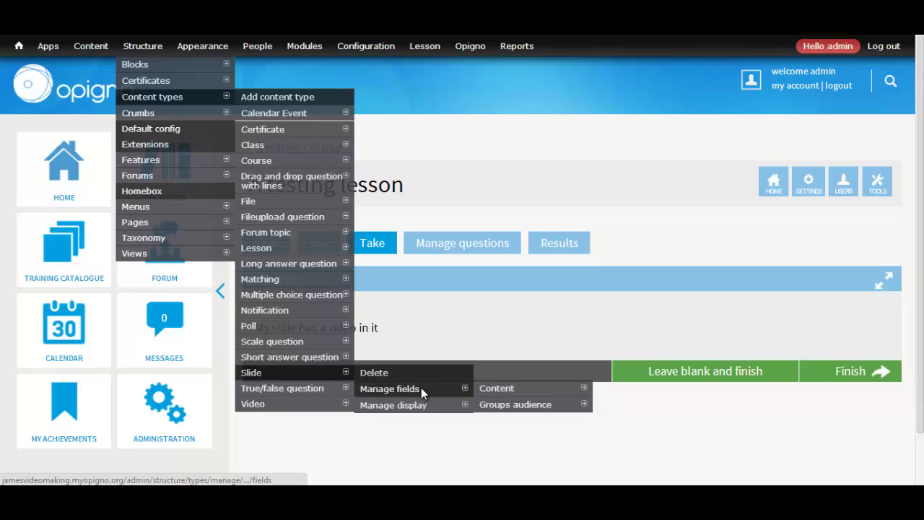
{"action": "left_click", "coordinate": [427, 407]}
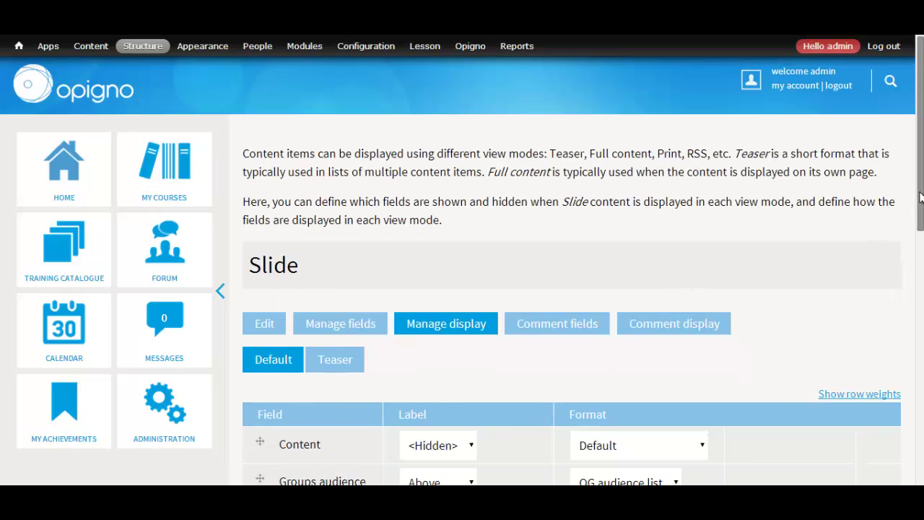
{"action": "left_click_drag", "start_coordinate": [920, 196], "coordinate": [920, 310]}
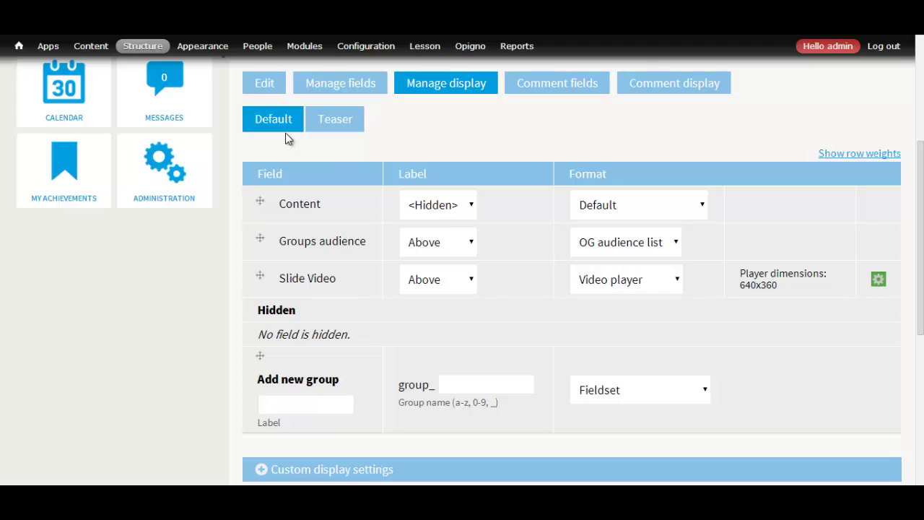
Step: Move the Slide Video field out of the hidden fields in the Slide content type's Teaser display and save the settings
{"action": "left_click", "coordinate": [353, 124]}
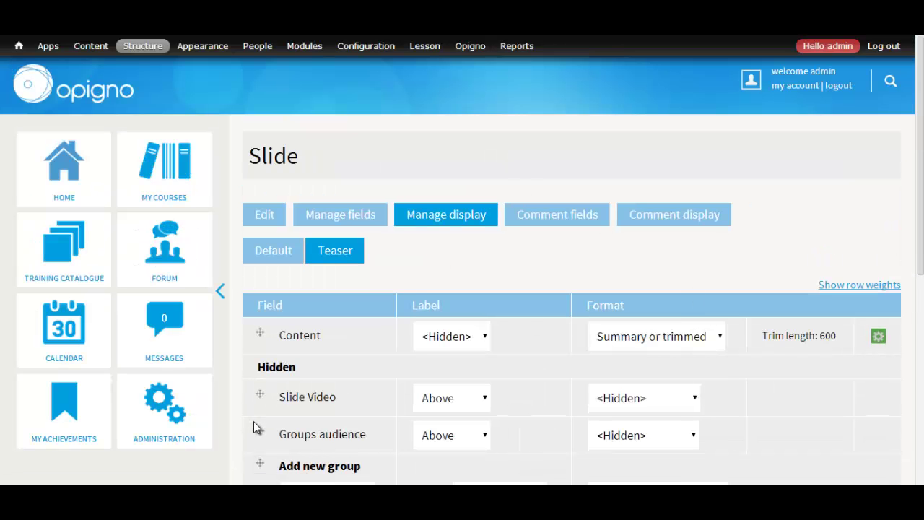
{"action": "left_click_drag", "start_coordinate": [259, 396], "coordinate": [261, 372]}
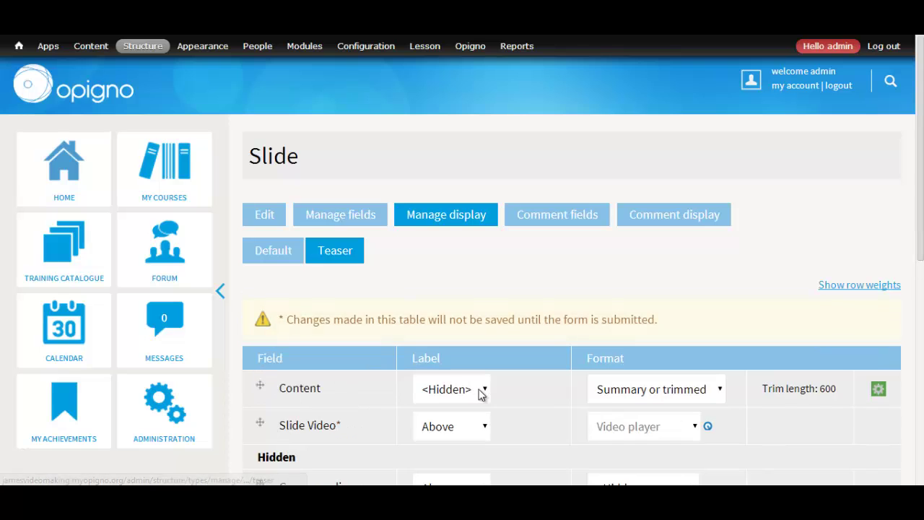
{"action": "left_click", "coordinate": [922, 325]}
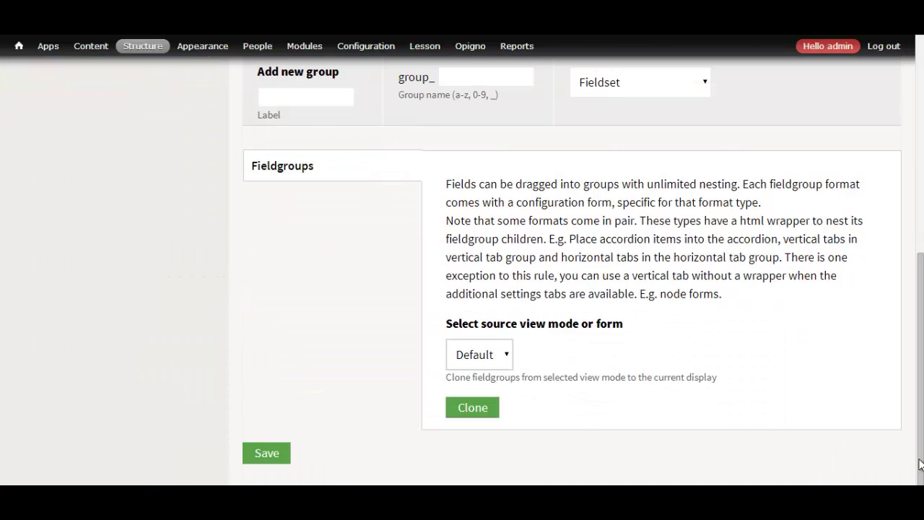
{"action": "left_click", "coordinate": [266, 453]}
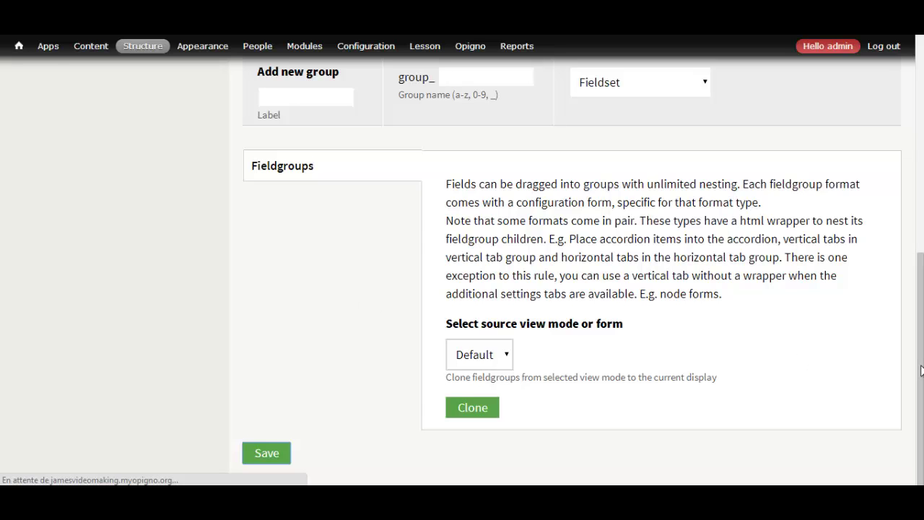
{"action": "left_click_drag", "start_coordinate": [920, 371], "coordinate": [911, 138]}
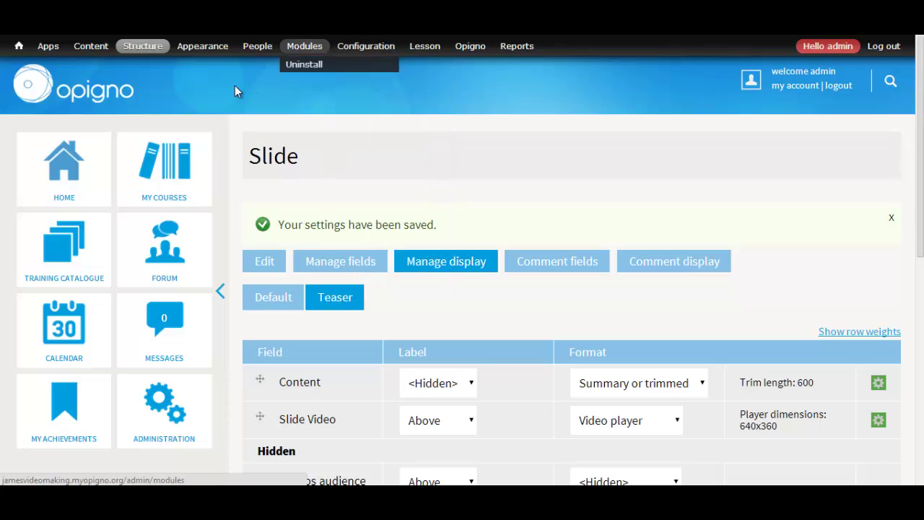
Step: Start "A testing lesson" from the Testing course's lessons and check how the video displays in its slide
{"action": "left_click", "coordinate": [182, 142]}
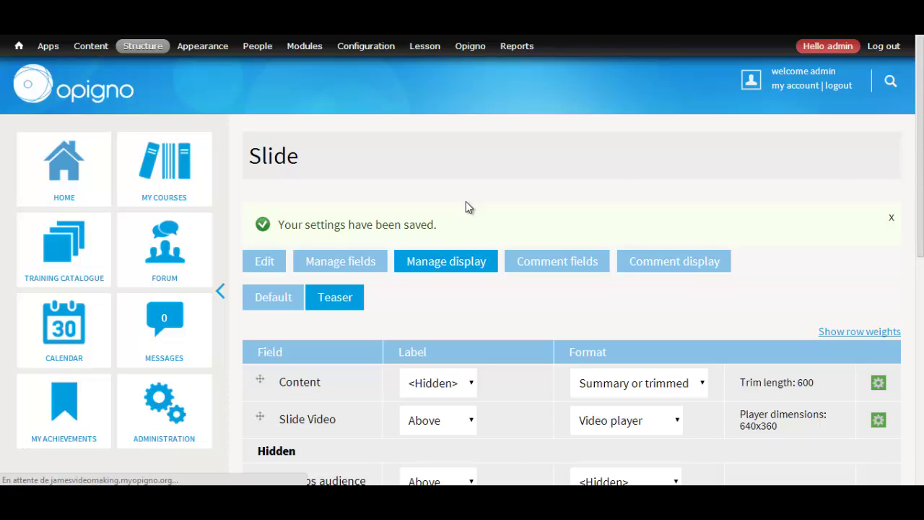
{"action": "left_click", "coordinate": [181, 179]}
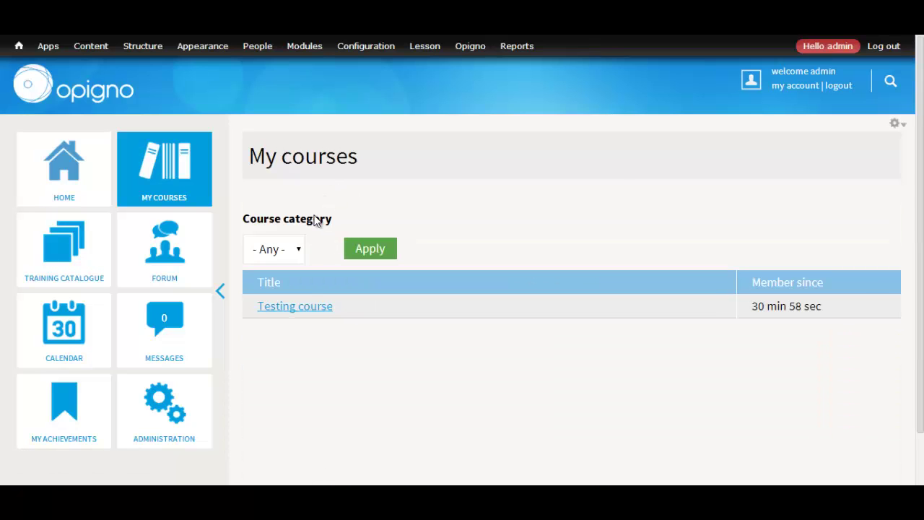
{"action": "left_click", "coordinate": [318, 309]}
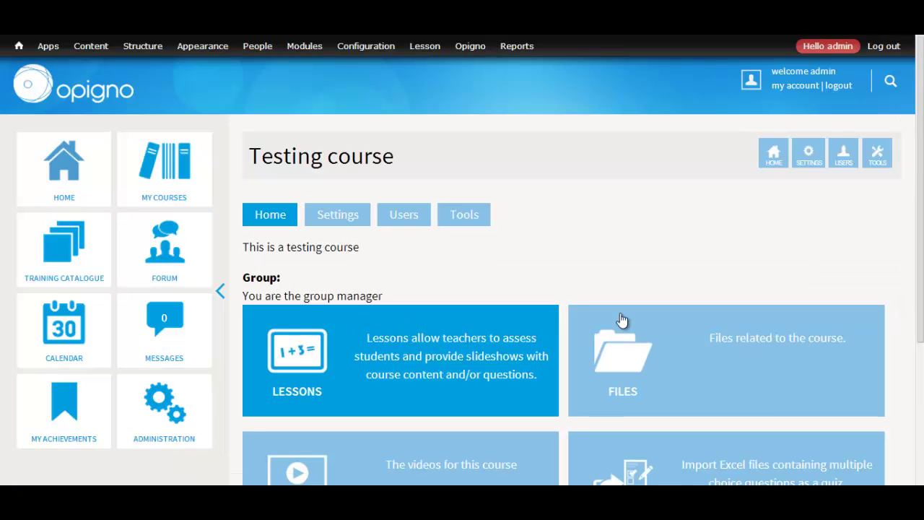
{"action": "scroll", "coordinate": [920, 193], "scroll_direction": "down", "scroll_amount": 4}
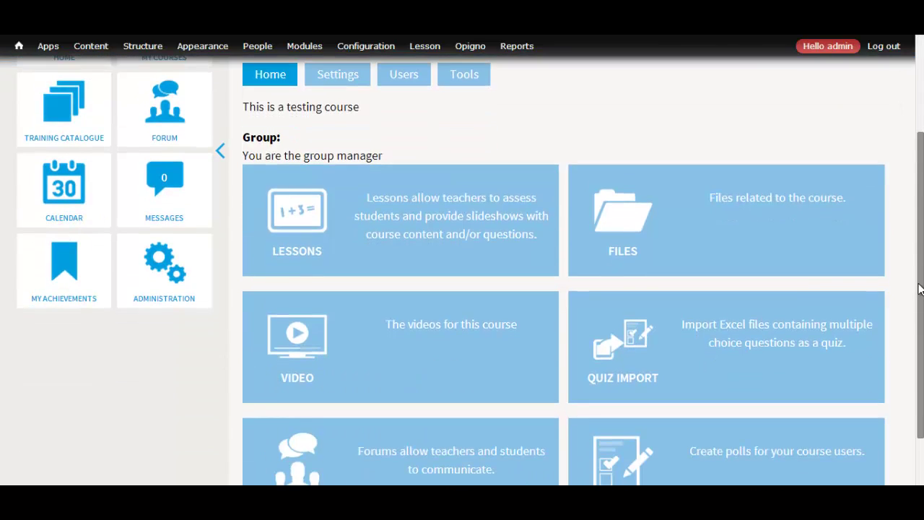
{"action": "left_click", "coordinate": [366, 215]}
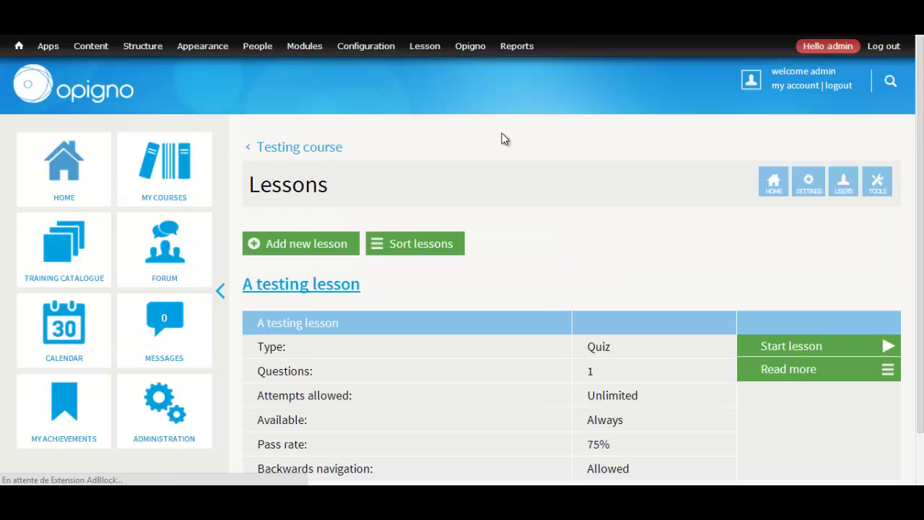
{"action": "left_click", "coordinate": [777, 349]}
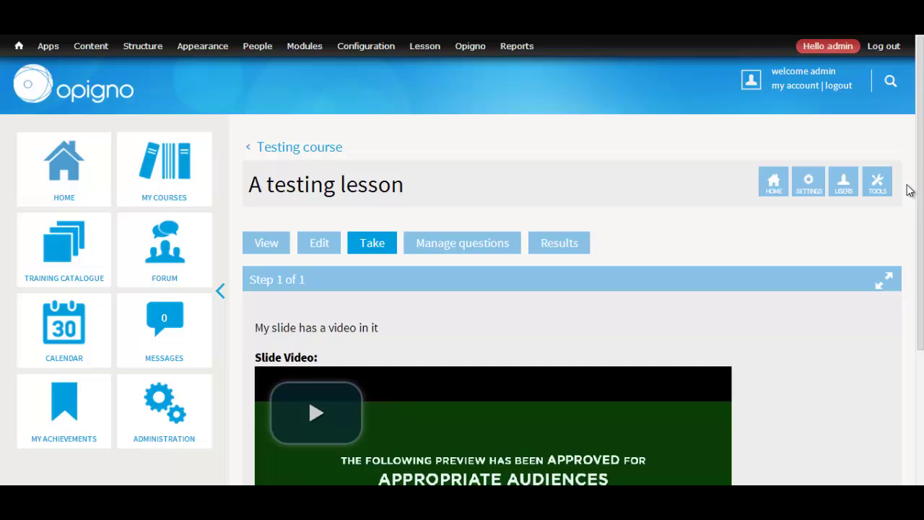
{"action": "left_click_drag", "start_coordinate": [918, 182], "coordinate": [921, 303]}
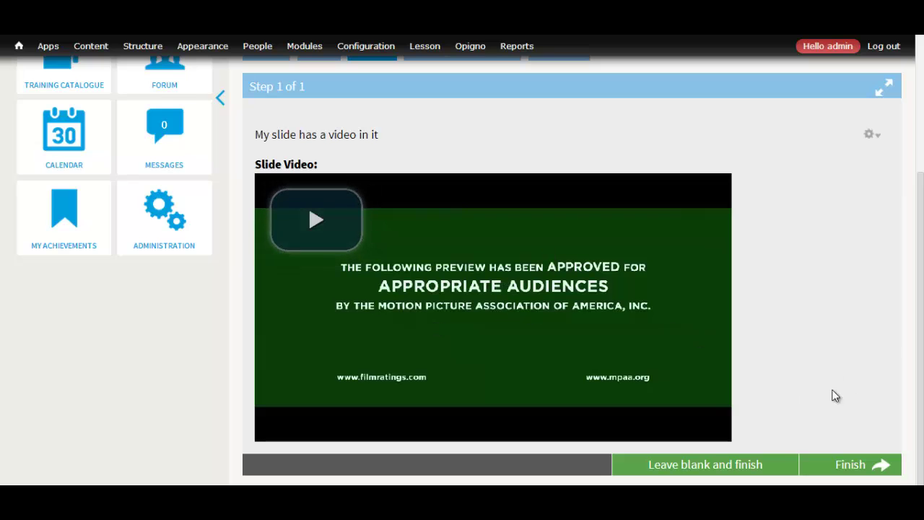
{"action": "left_click_drag", "start_coordinate": [922, 330], "coordinate": [921, 177]}
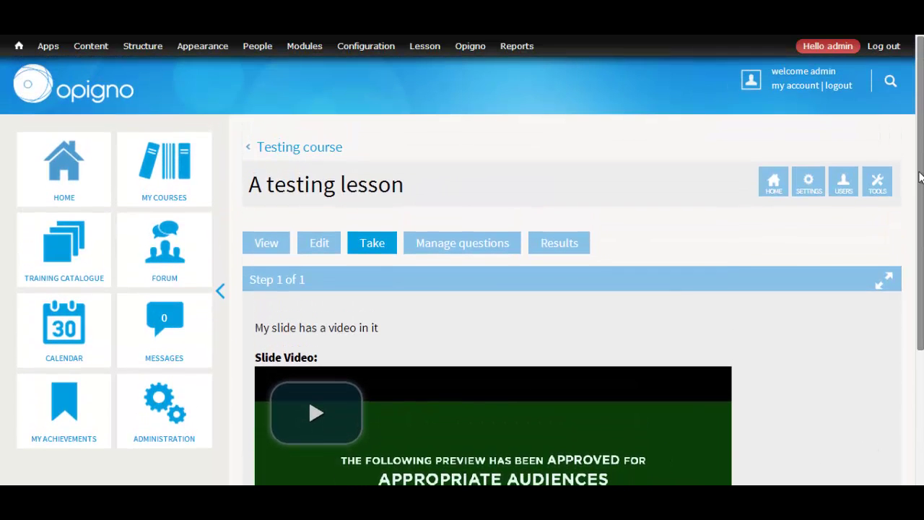
Step: Check that the Video plugin is enabled in the HTML text format's Wysiwyg profile and save the profile
{"action": "left_click", "coordinate": [359, 48]}
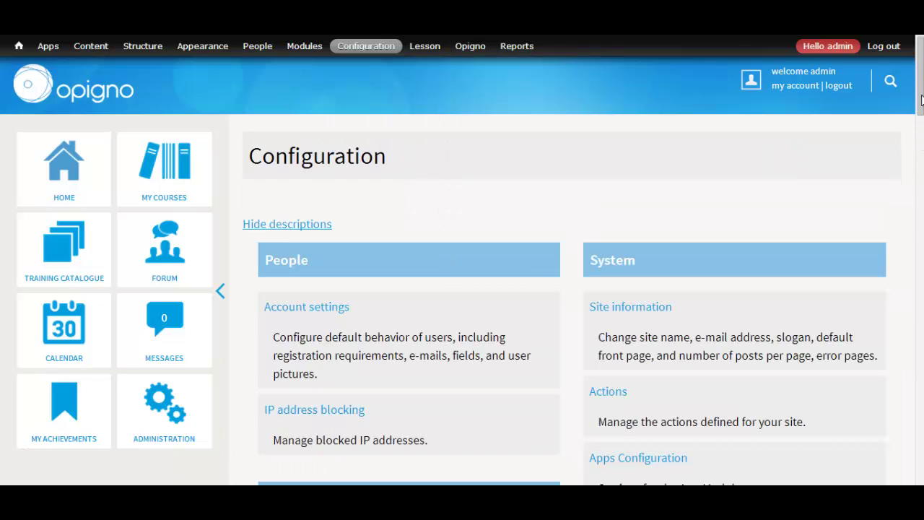
{"action": "left_click_drag", "start_coordinate": [921, 101], "coordinate": [921, 176]}
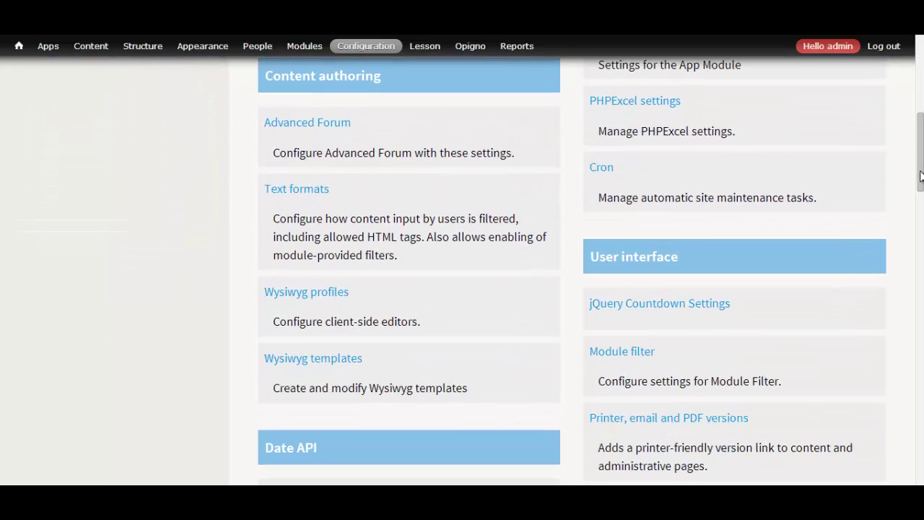
{"action": "left_click", "coordinate": [375, 303]}
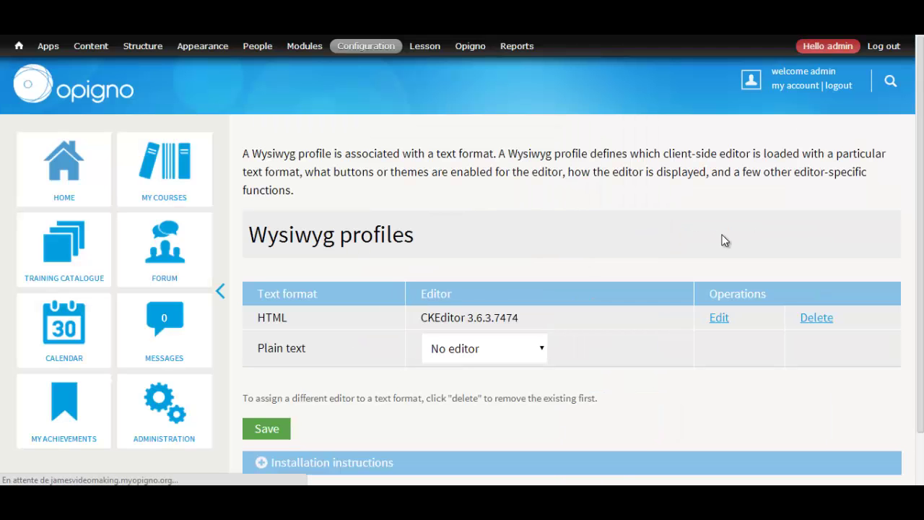
{"action": "left_click", "coordinate": [719, 318]}
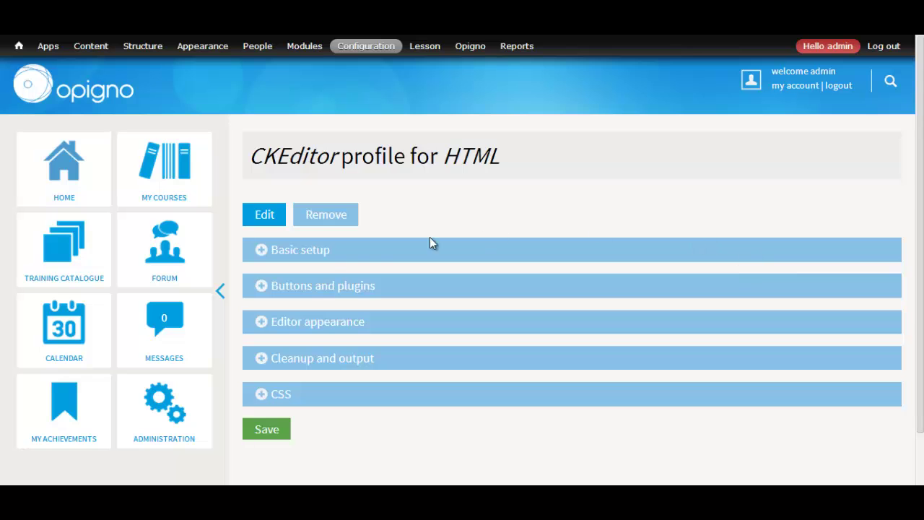
{"action": "left_click", "coordinate": [306, 289]}
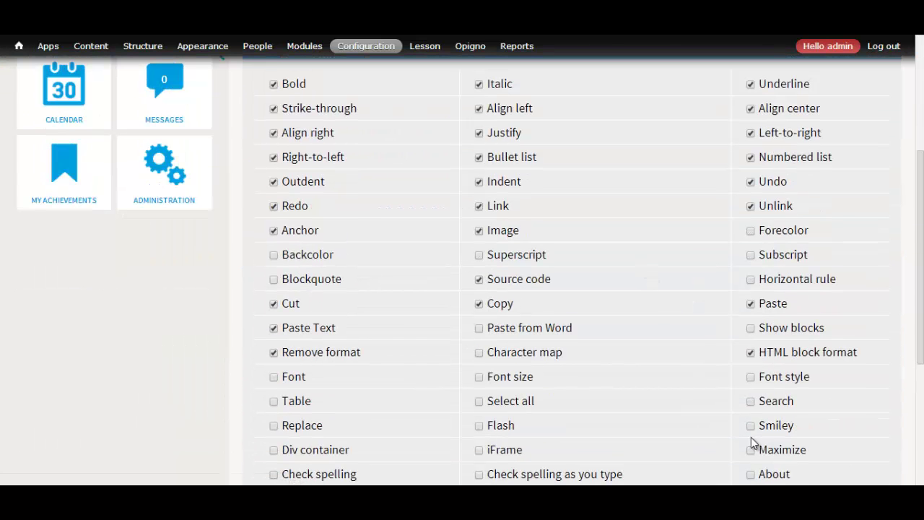
{"action": "scroll", "coordinate": [780, 303], "scroll_direction": "down", "scroll_amount": 3}
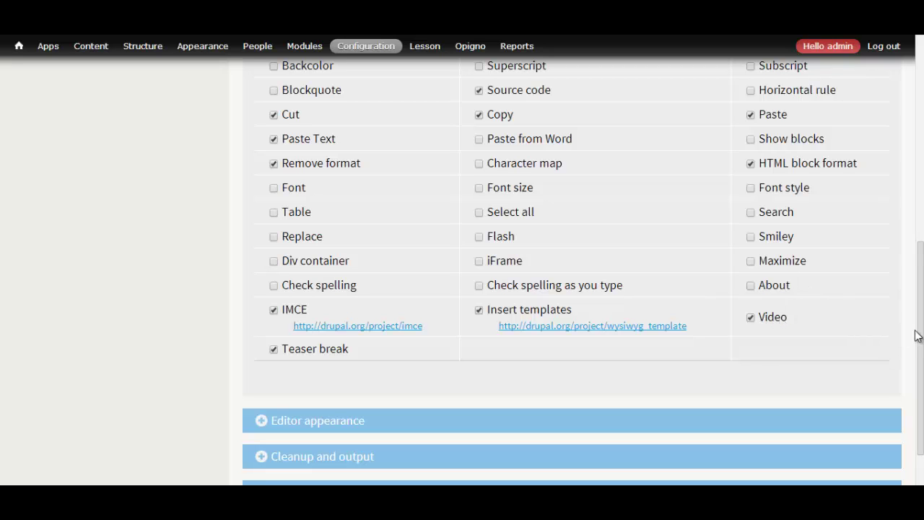
{"action": "scroll", "coordinate": [917, 336], "scroll_direction": "down", "scroll_amount": 2}
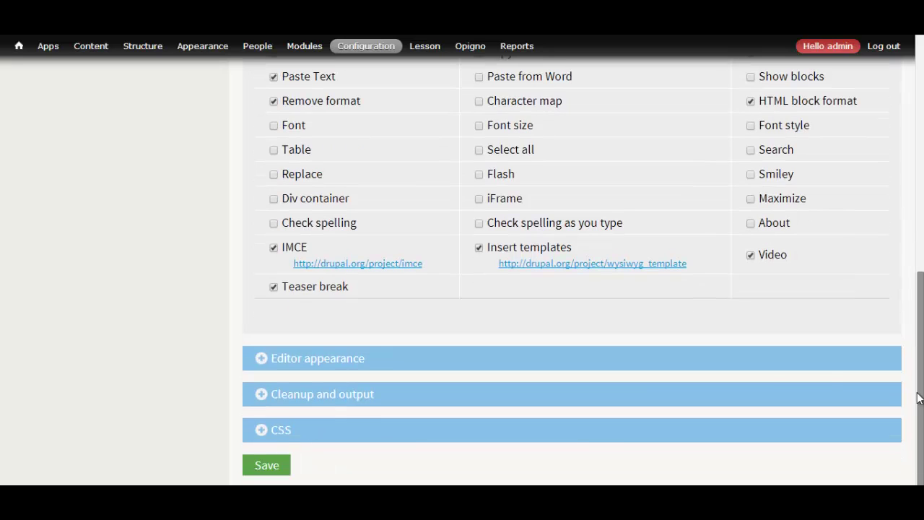
{"action": "left_click", "coordinate": [279, 466]}
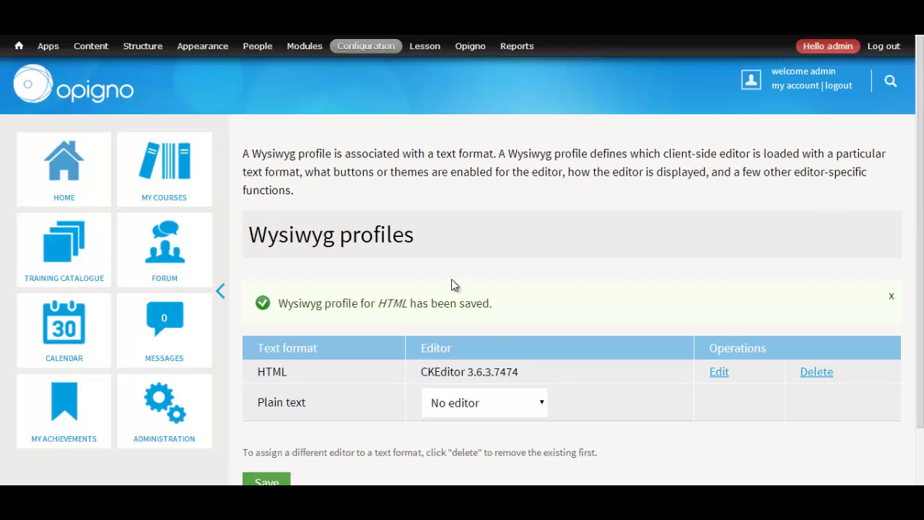
Step: Disable the WYSIWYG Filter in the HTML text format's configuration and save the format
{"action": "mouse_move", "coordinate": [375, 49]}
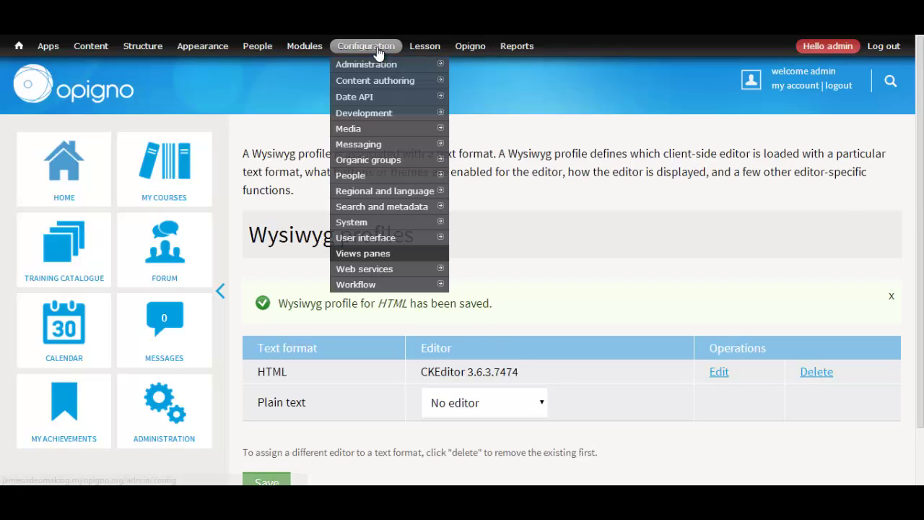
{"action": "mouse_move", "coordinate": [404, 101]}
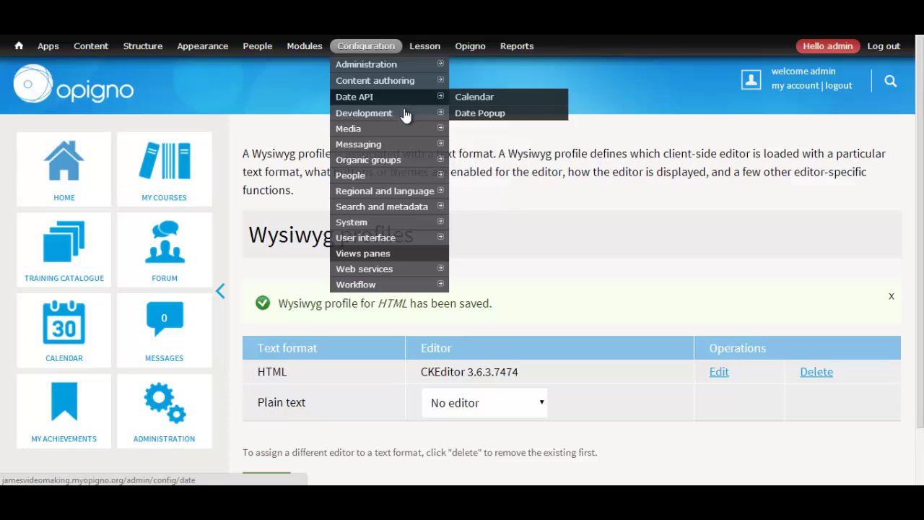
{"action": "mouse_move", "coordinate": [426, 82]}
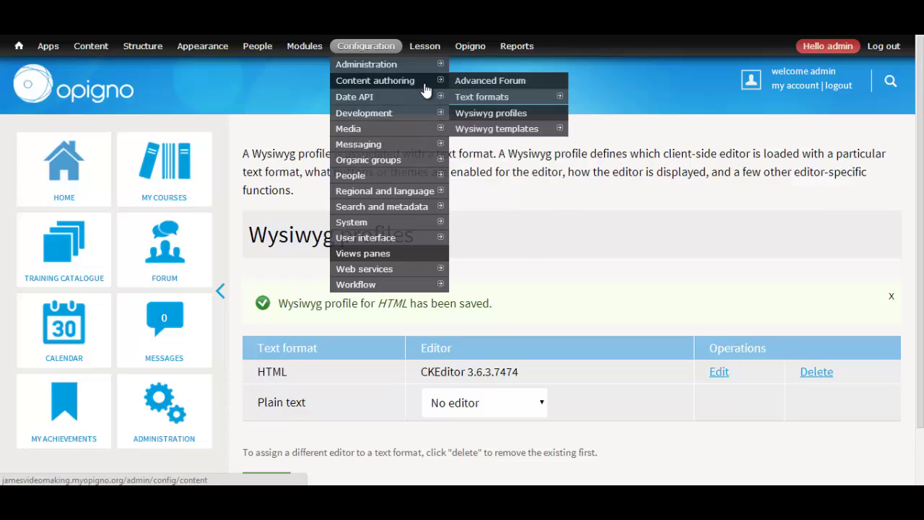
{"action": "mouse_move", "coordinate": [480, 97]}
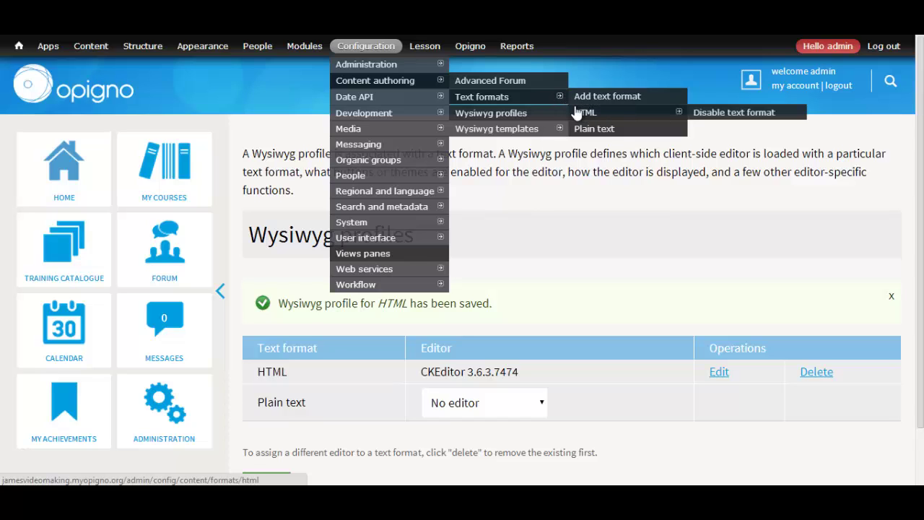
{"action": "left_click", "coordinate": [537, 93]}
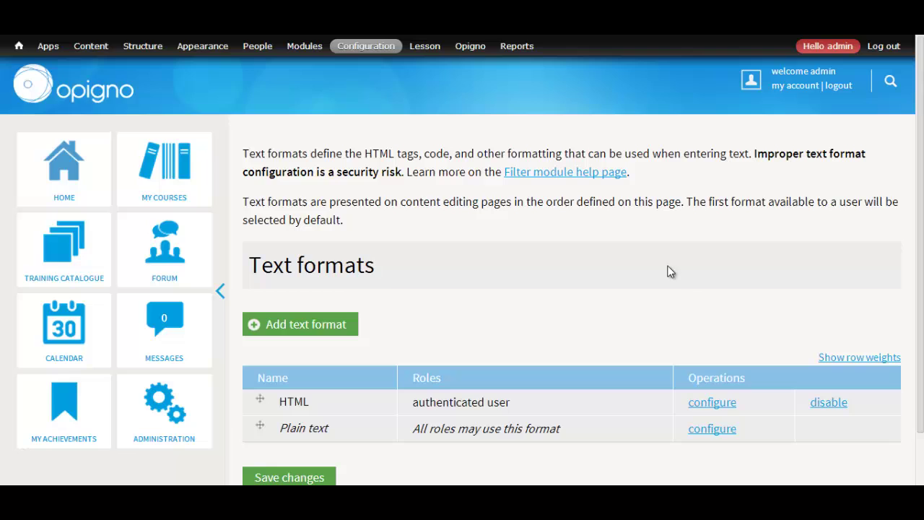
{"action": "left_click", "coordinate": [707, 406]}
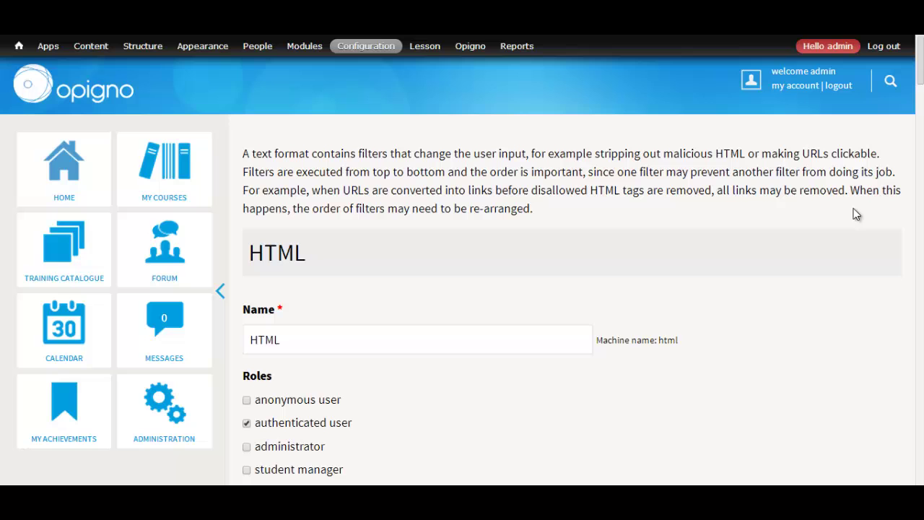
{"action": "left_click_drag", "start_coordinate": [921, 79], "coordinate": [825, 142]}
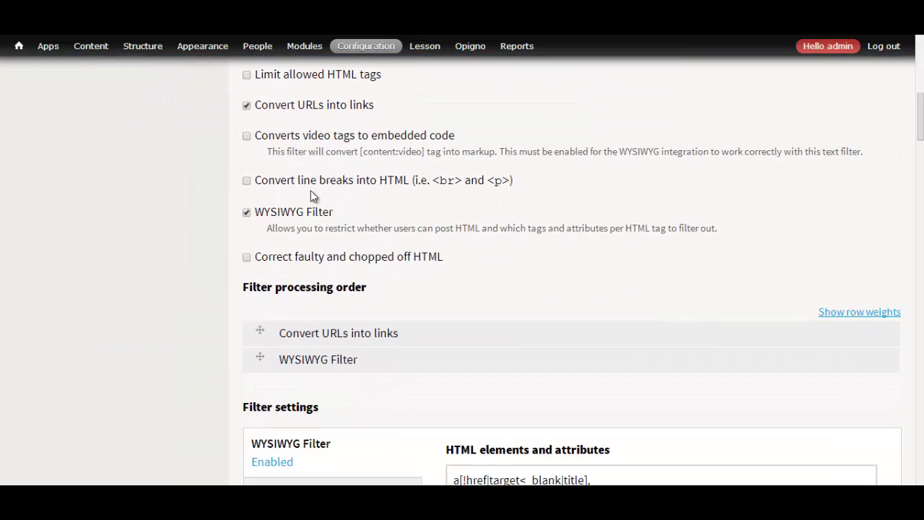
{"action": "left_click", "coordinate": [246, 212]}
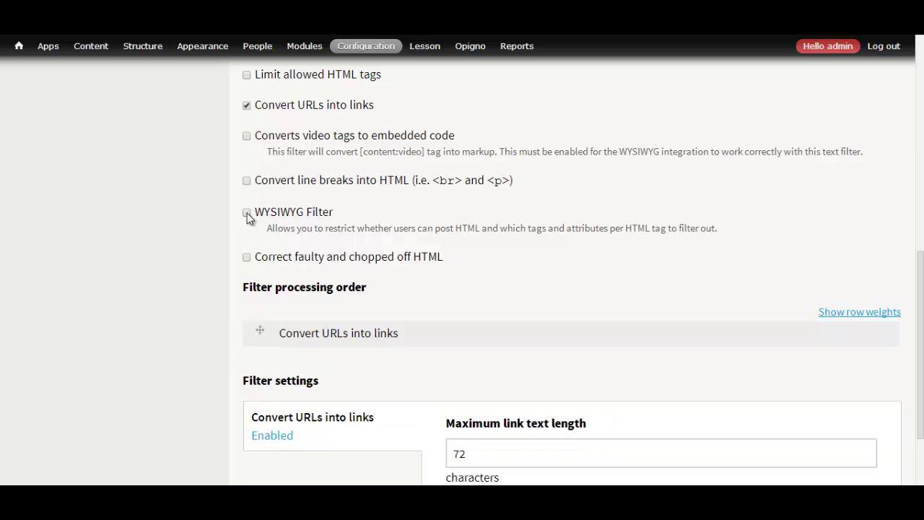
{"action": "left_click_drag", "start_coordinate": [917, 313], "coordinate": [917, 359]}
{"action": "left_click", "coordinate": [310, 451]}
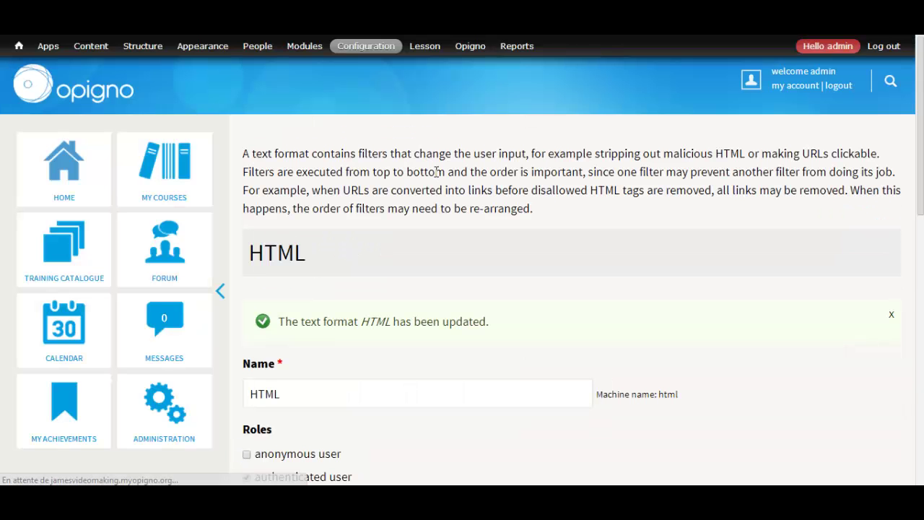
Step: Open the question management page of "A testing lesson" in the Testing course
{"action": "left_click", "coordinate": [178, 162]}
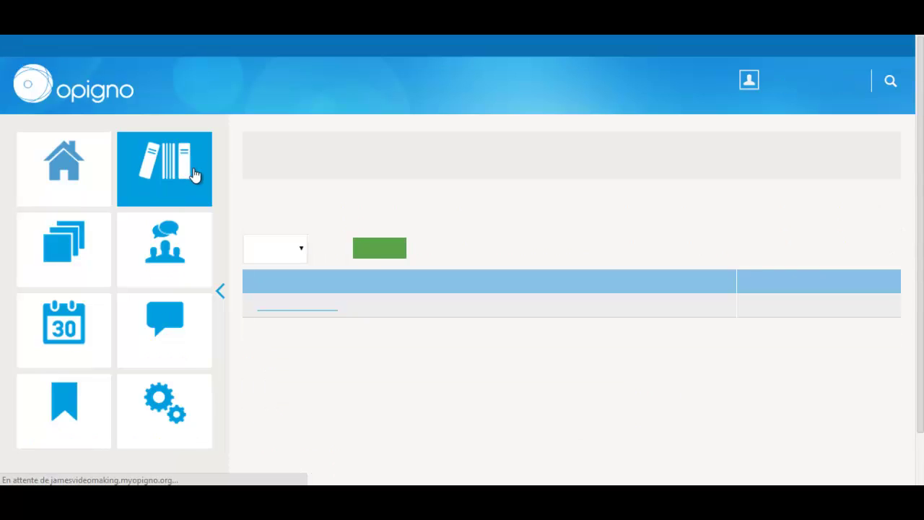
{"action": "left_click", "coordinate": [310, 306]}
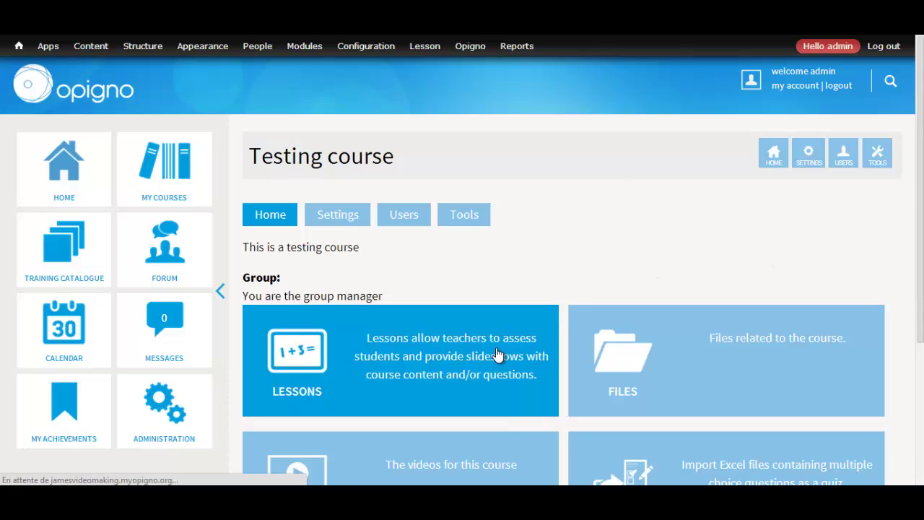
{"action": "left_click", "coordinate": [496, 353]}
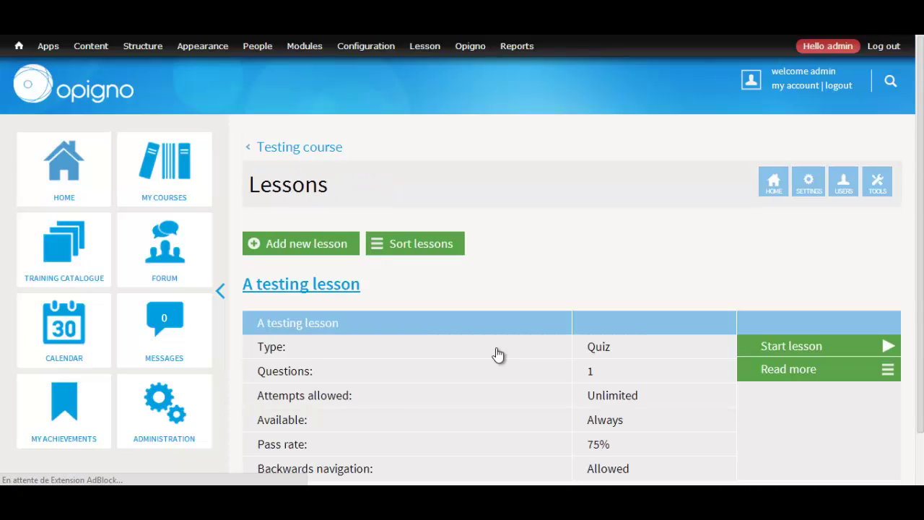
{"action": "left_click", "coordinate": [338, 284]}
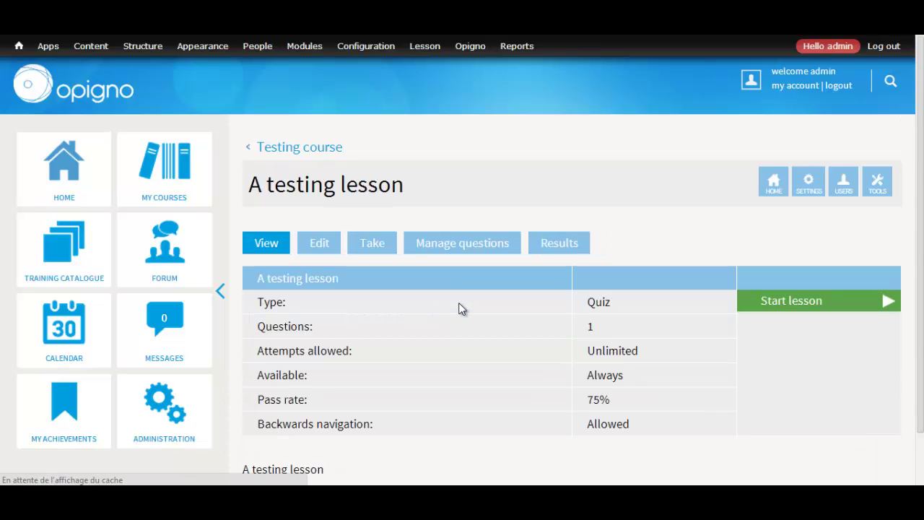
{"action": "left_click", "coordinate": [449, 244]}
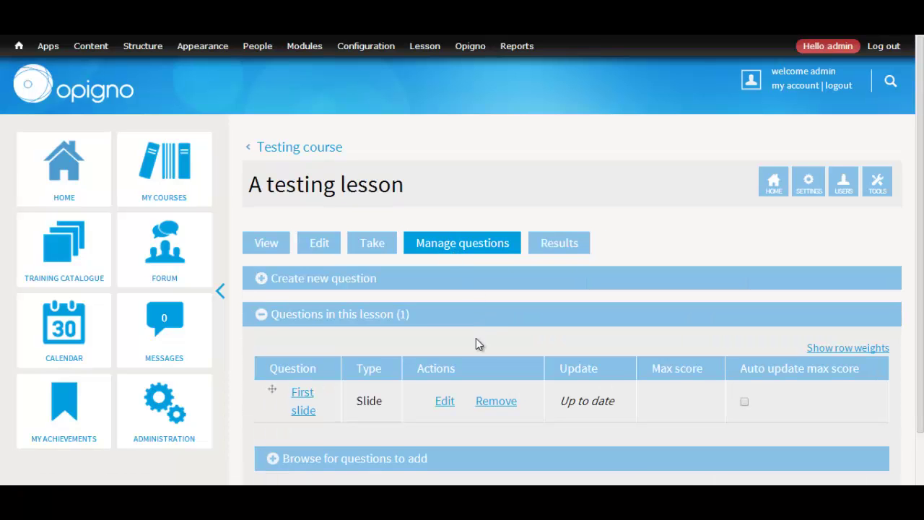
Step: Open the First slide of "A testing lesson" for editing and remove oculustrailer.mp4 from its Slide Video field
{"action": "left_click", "coordinate": [445, 402]}
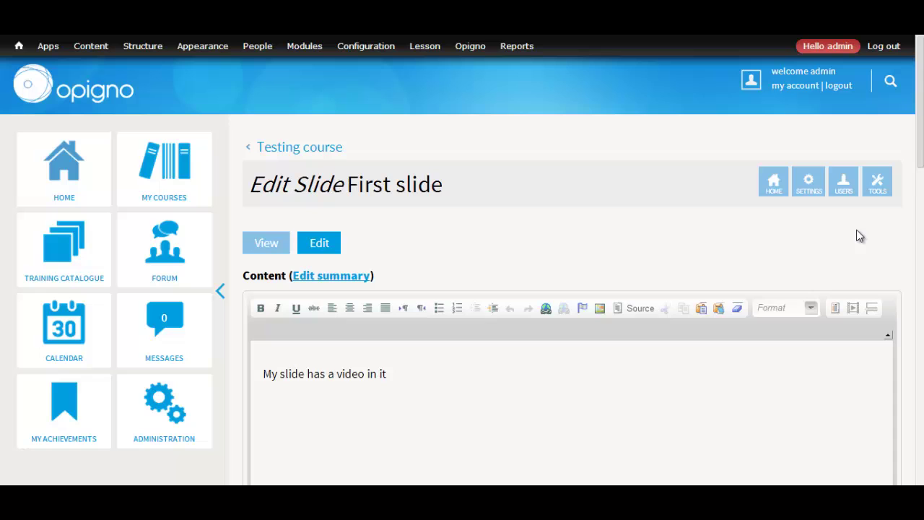
{"action": "left_click_drag", "start_coordinate": [920, 176], "coordinate": [903, 430]}
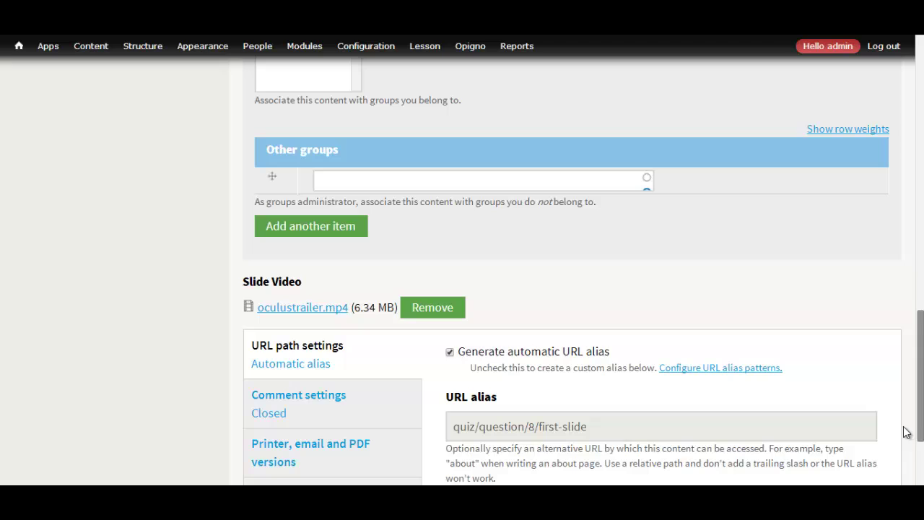
{"action": "left_click", "coordinate": [431, 309]}
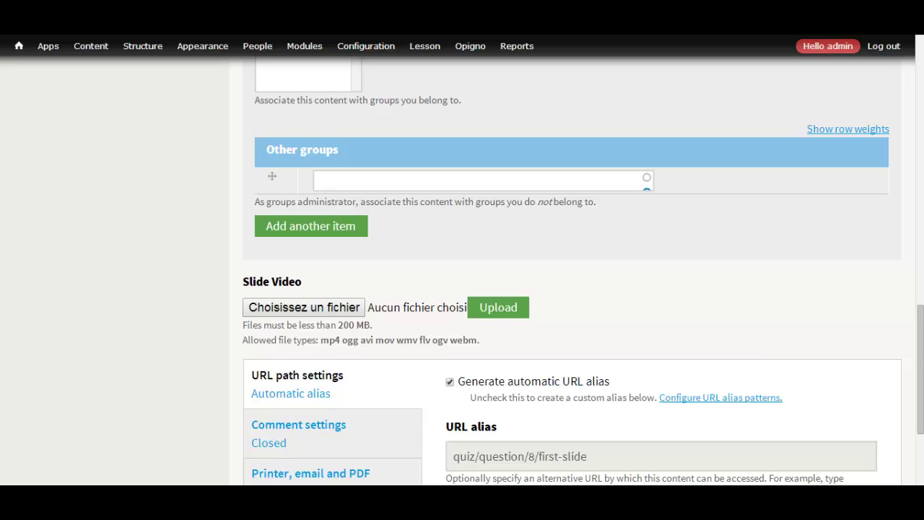
Step: Insert the Oculus trailer video at 320x180 on a new line below the slide's content text and save the slide
{"action": "left_click_drag", "start_coordinate": [920, 389], "coordinate": [576, 179]}
{"action": "left_click", "coordinate": [470, 181]}
{"action": "key", "text": "Return"}
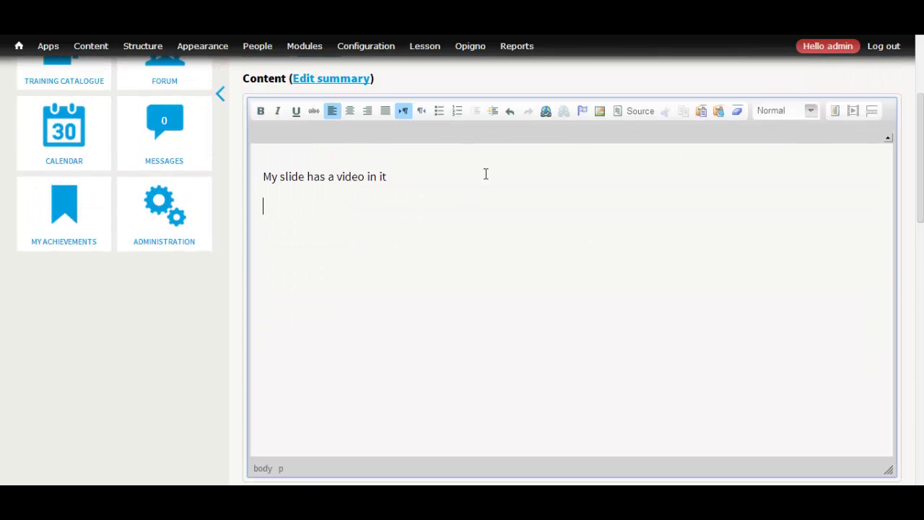
{"action": "left_click", "coordinate": [852, 109]}
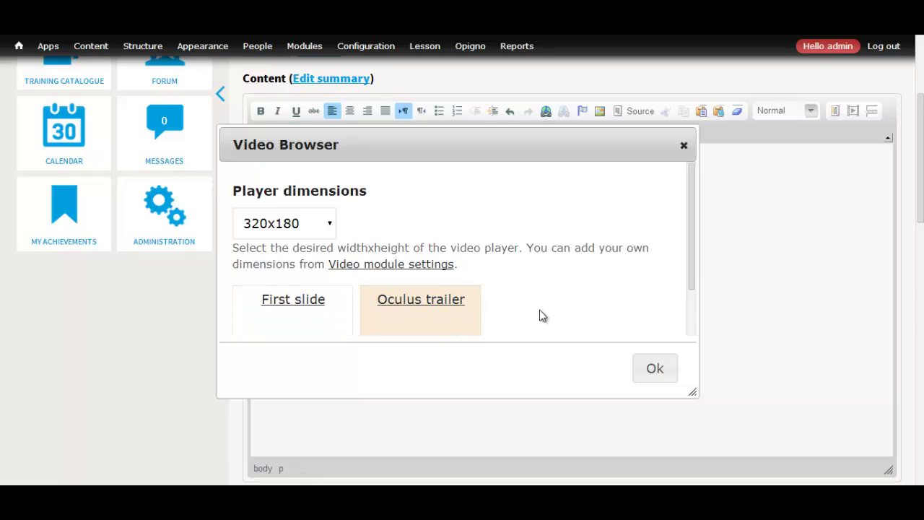
{"action": "left_click", "coordinate": [660, 369]}
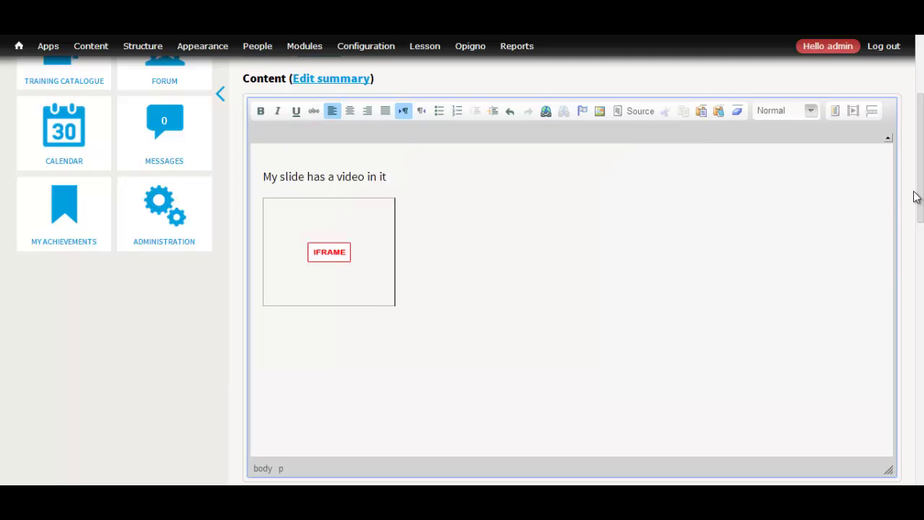
{"action": "left_click_drag", "start_coordinate": [915, 199], "coordinate": [921, 462]}
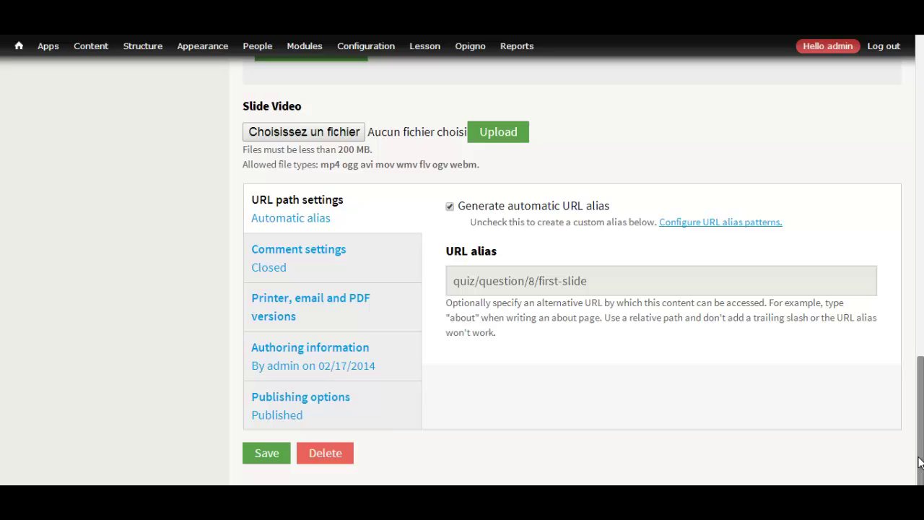
{"action": "left_click", "coordinate": [265, 453]}
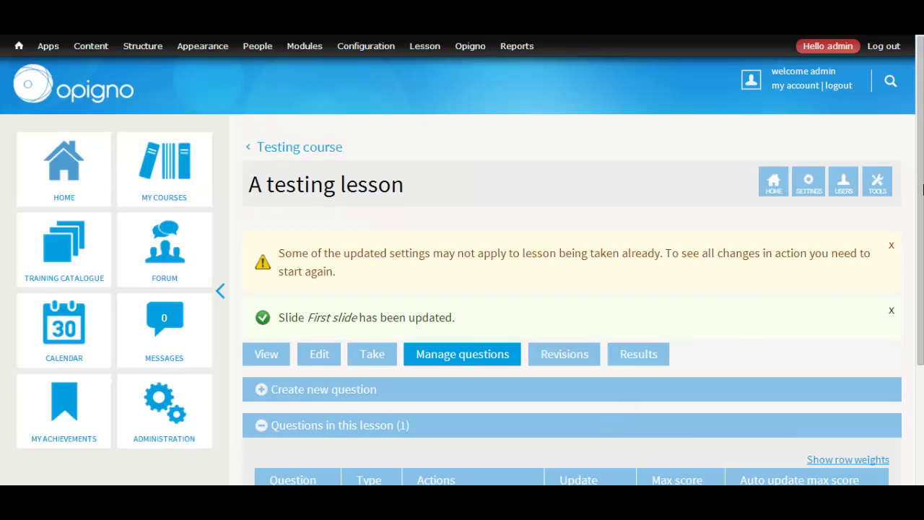
Step: Start taking "A testing lesson" to check how the embedded video displays in the slide
{"action": "scroll", "coordinate": [923, 189], "scroll_direction": "down", "scroll_amount": 2}
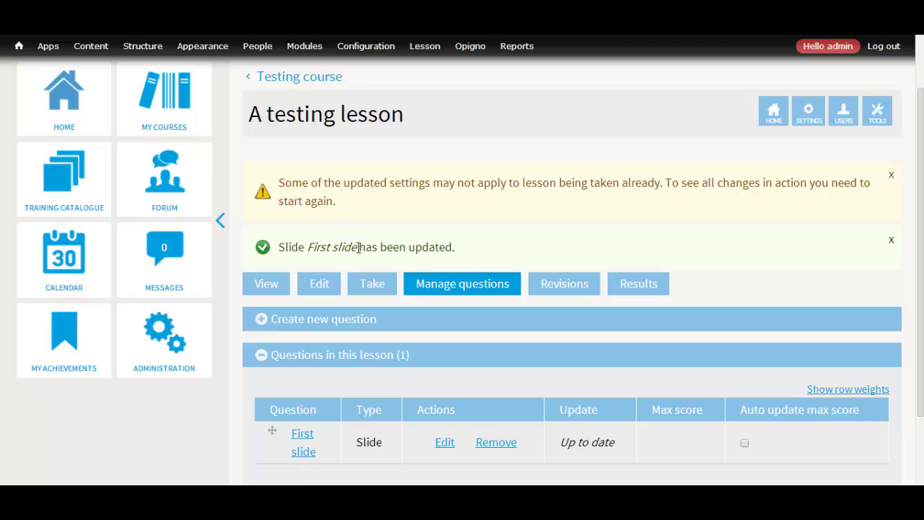
{"action": "left_click", "coordinate": [371, 285]}
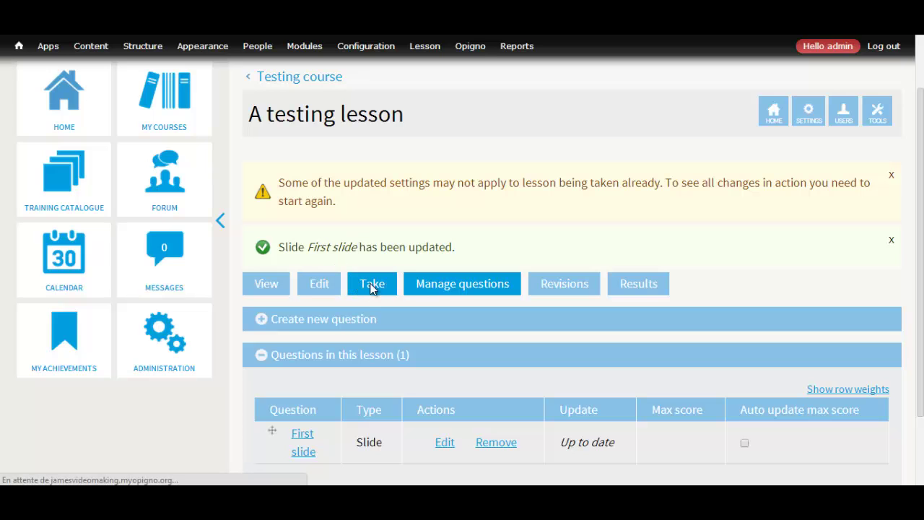